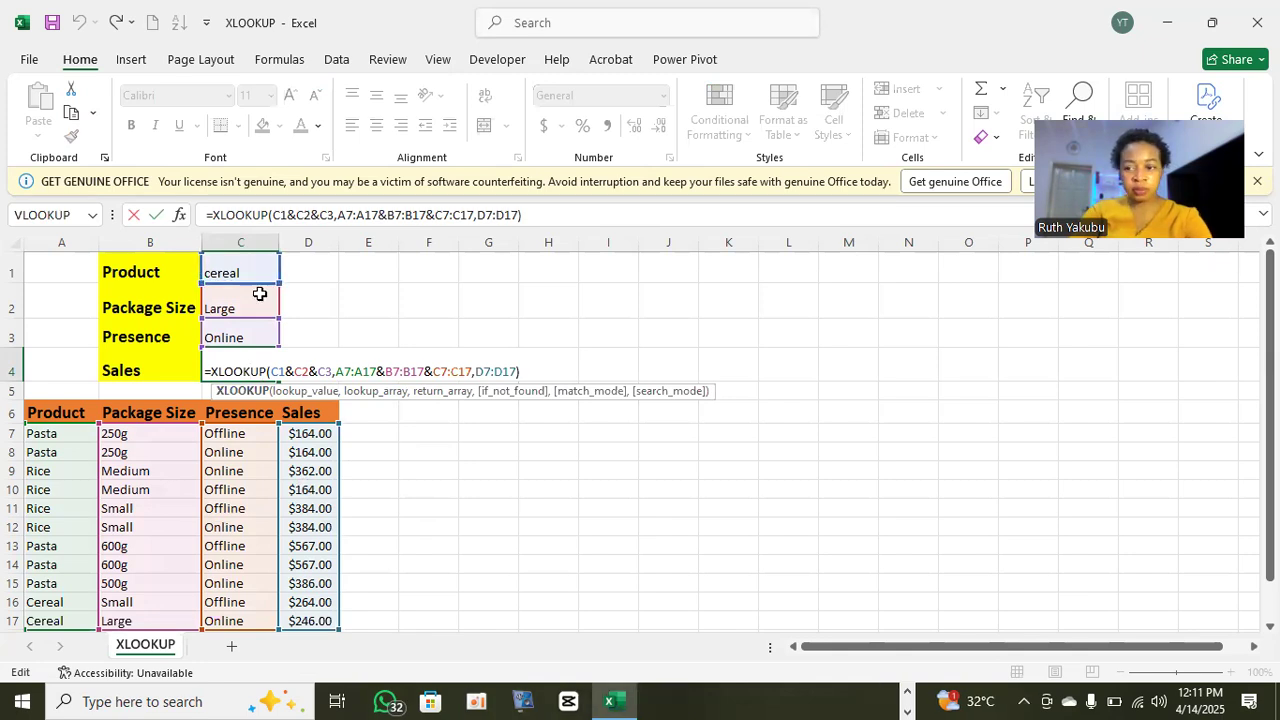
click(458, 433)
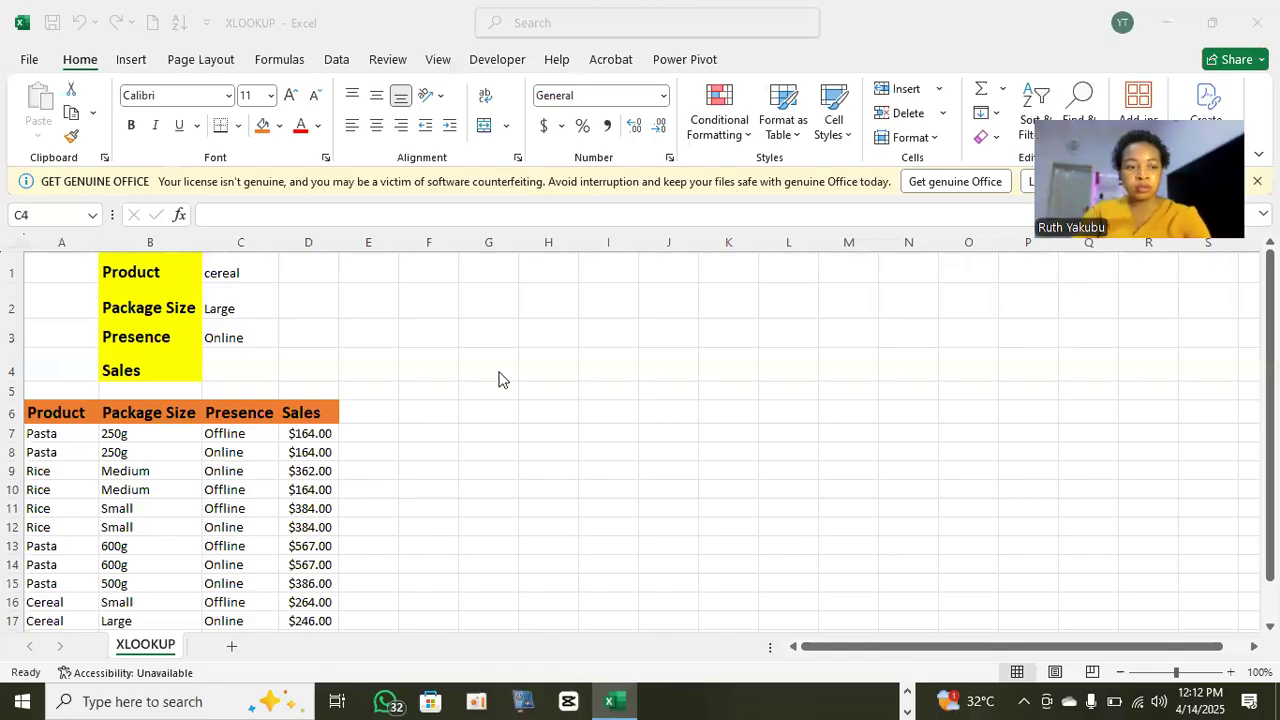
click(437, 369)
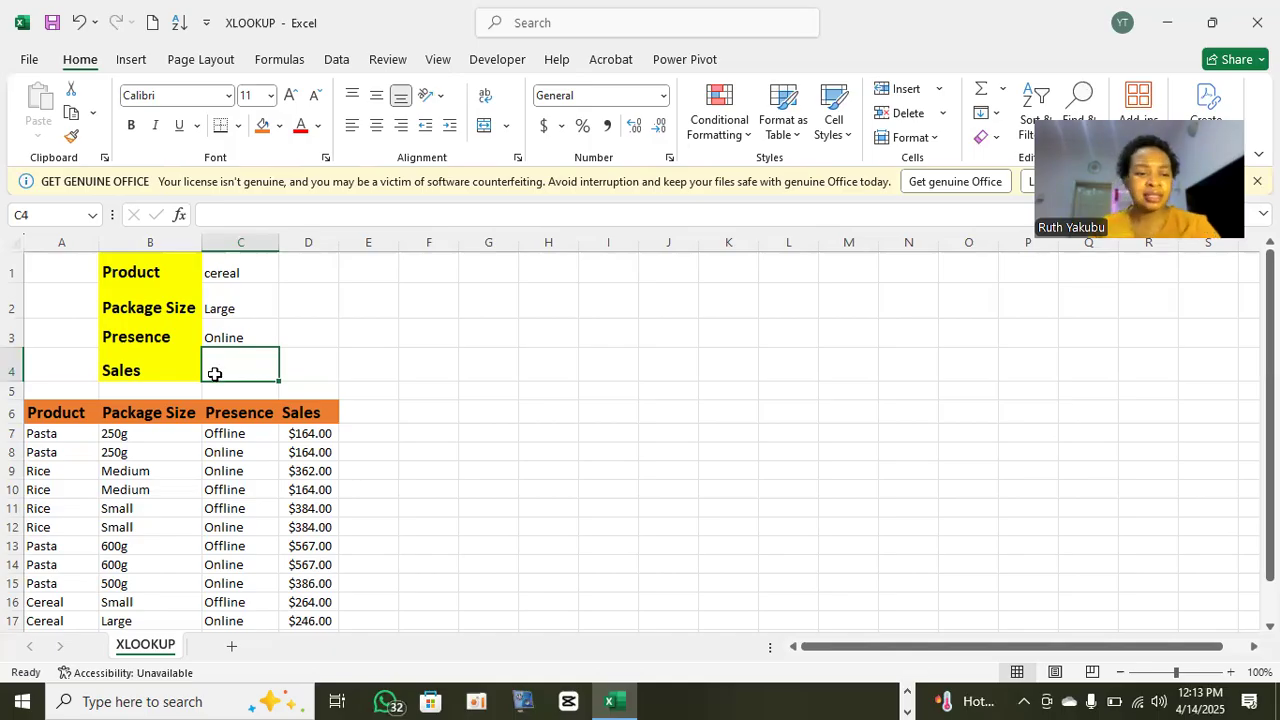
- Start an XLOOKUP formula in the Sales cell C4 with C1&C2&C3 as the combined lookup value
double_click(220, 362)
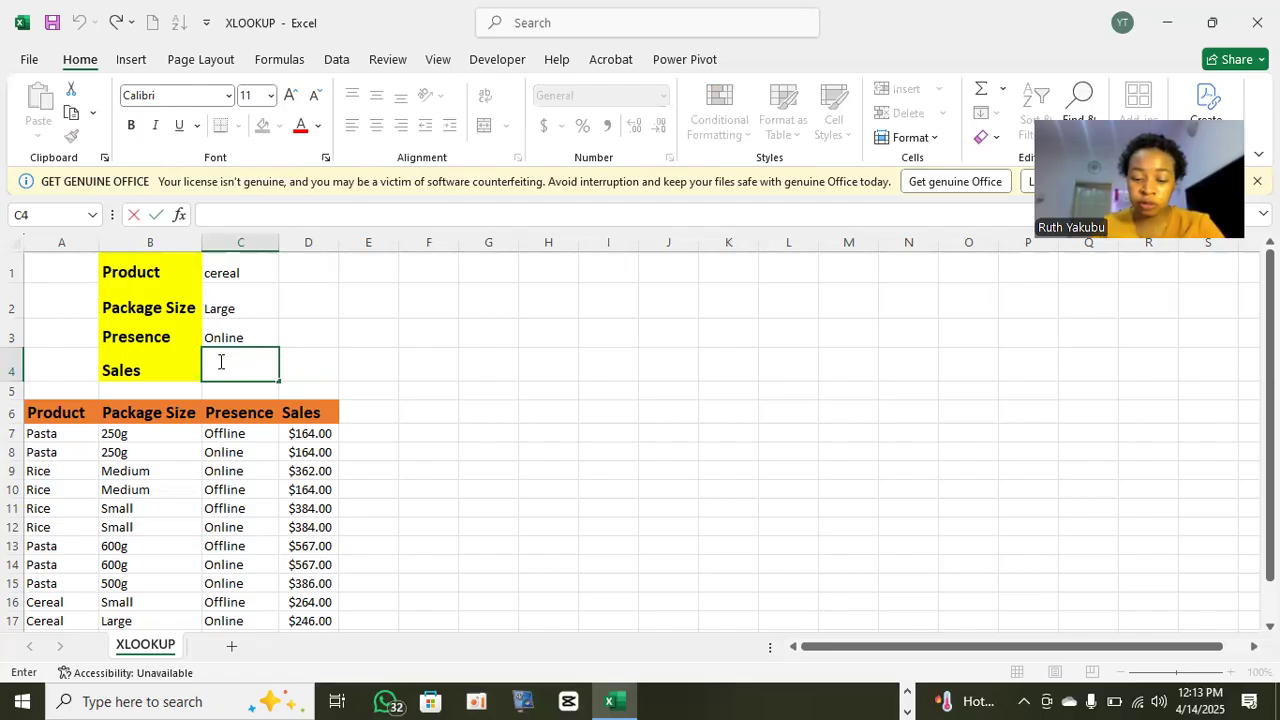
text(=xl)
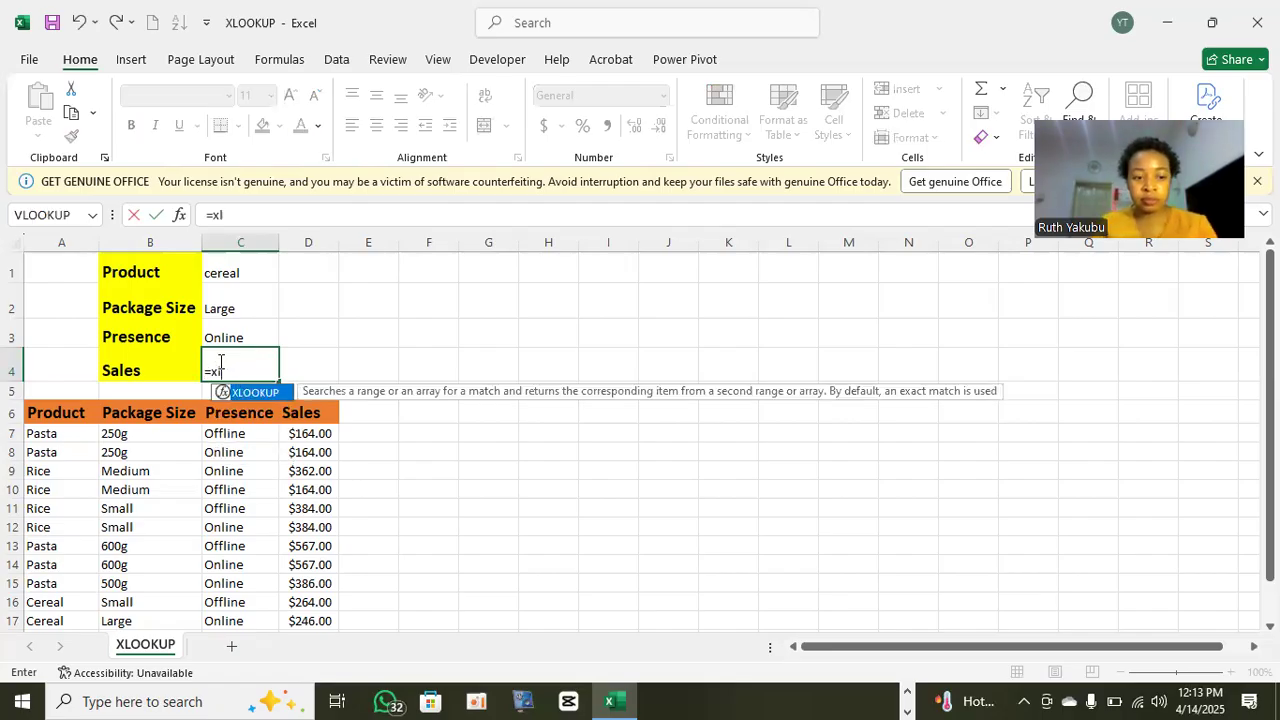
key(Tab)
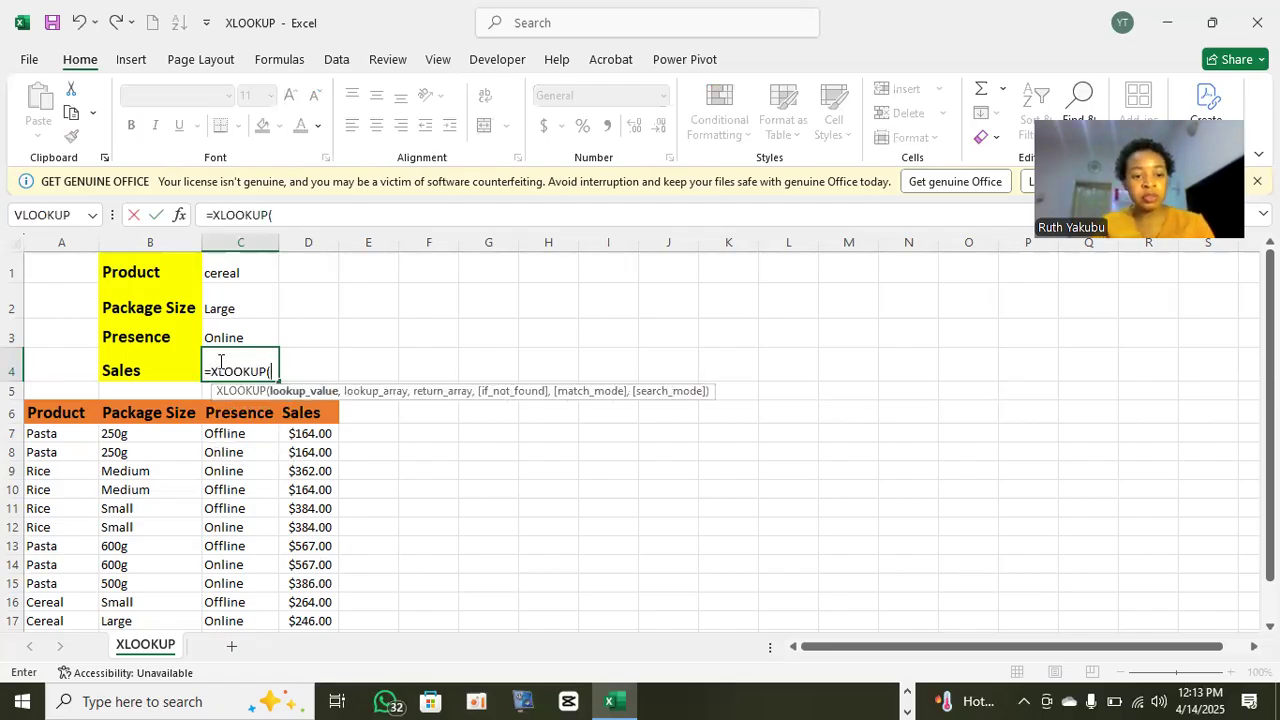
key(BackSpace)
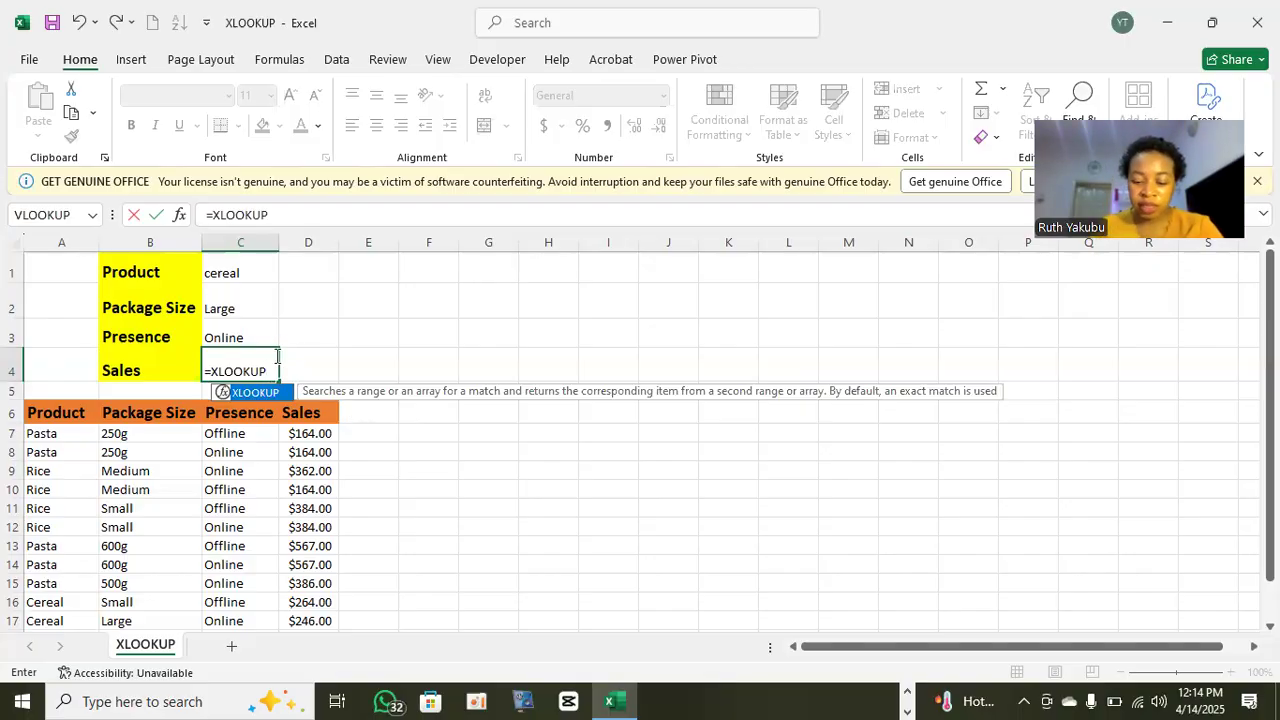
text(()
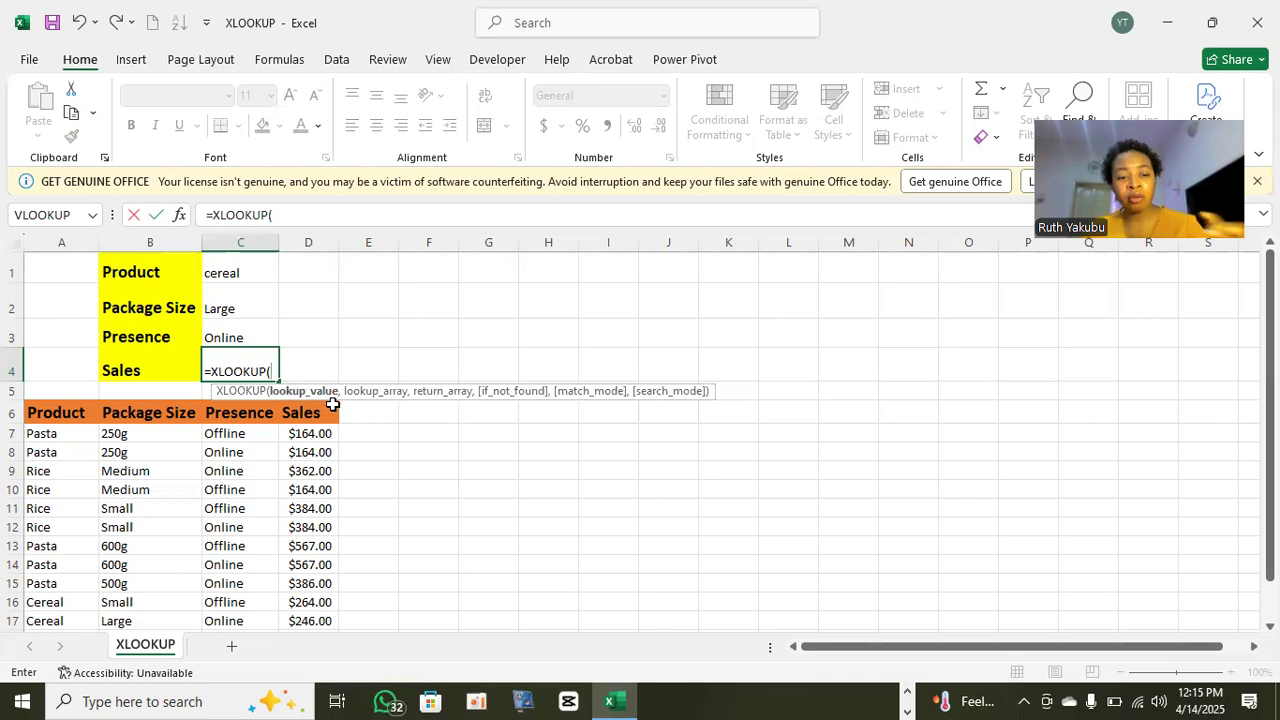
click(244, 270)
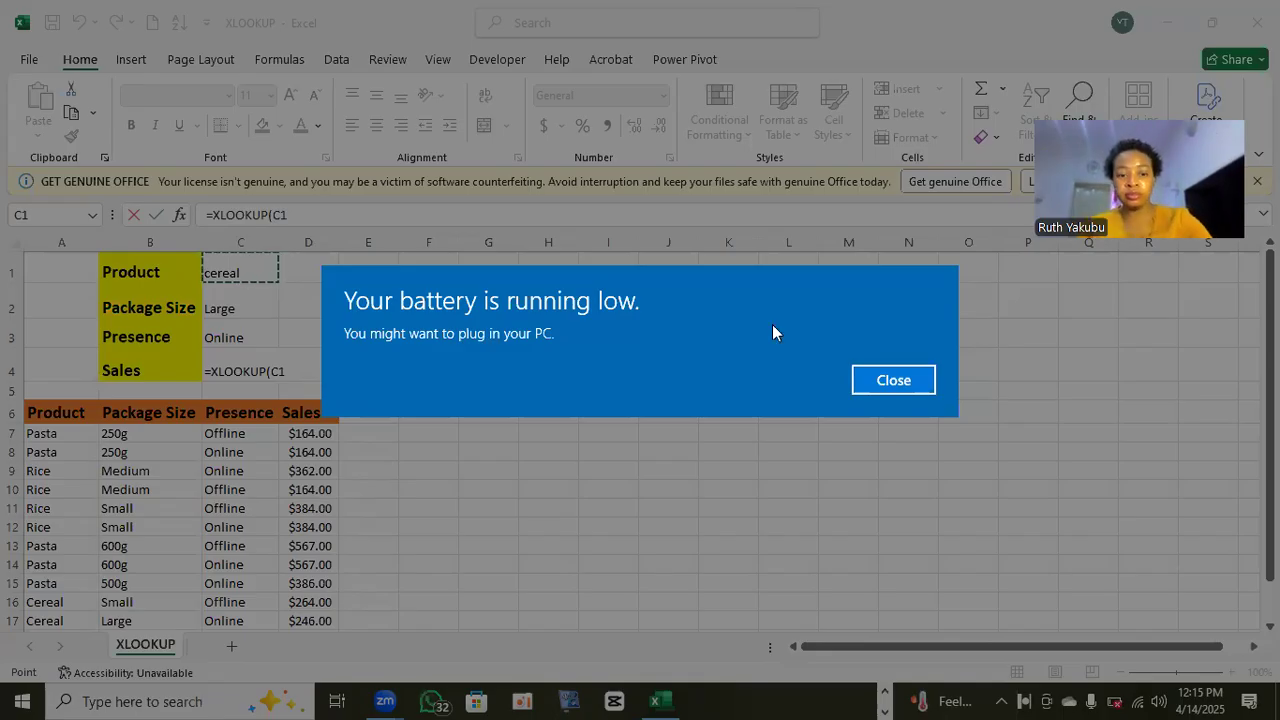
click(889, 379)
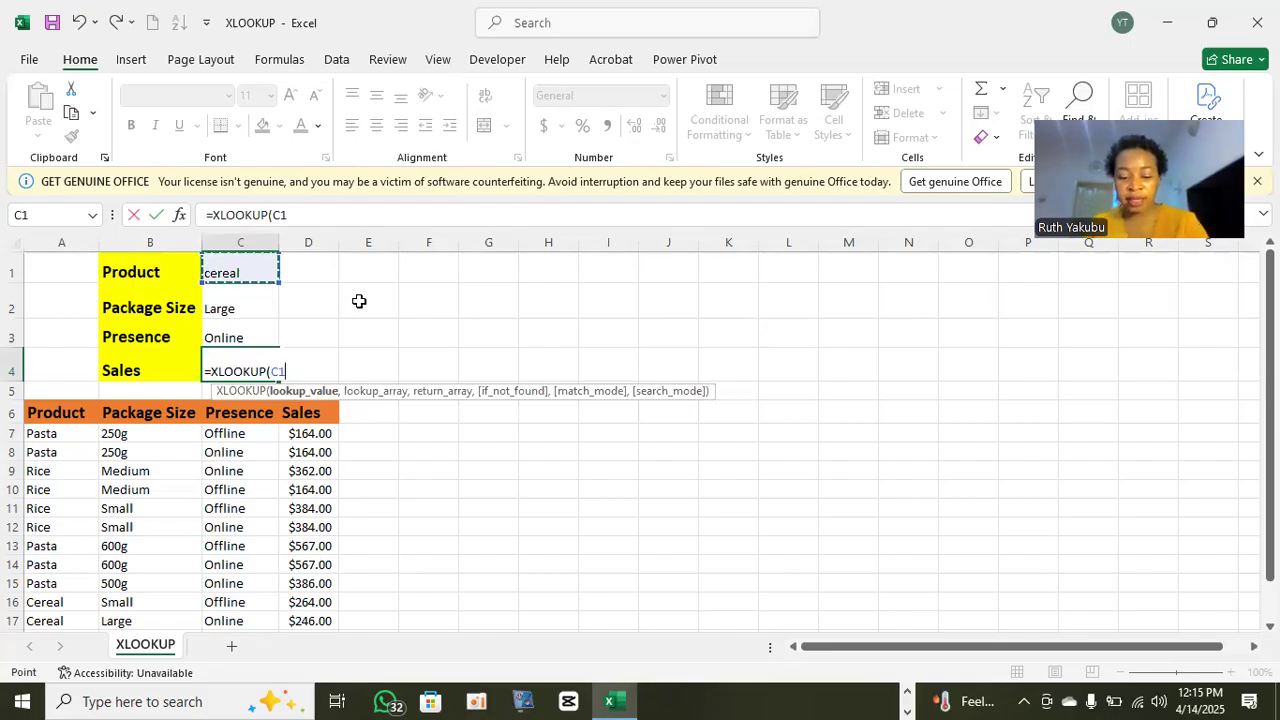
text(&)
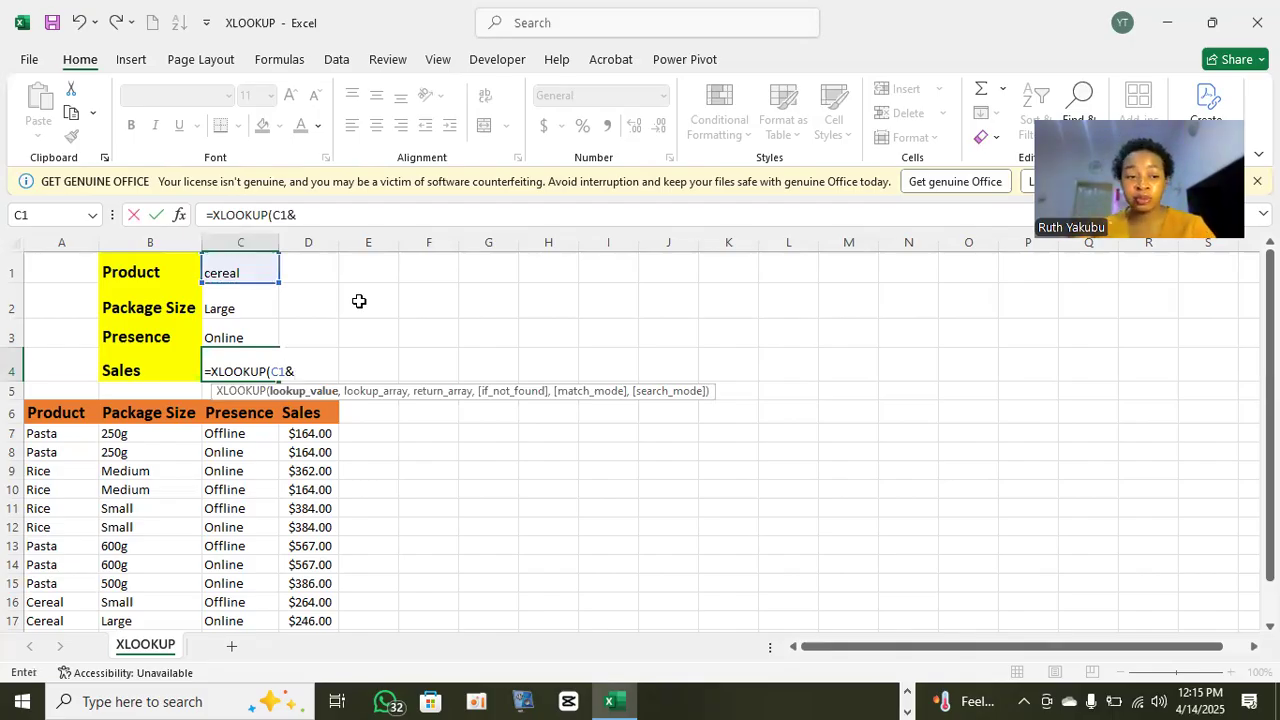
click(248, 307)
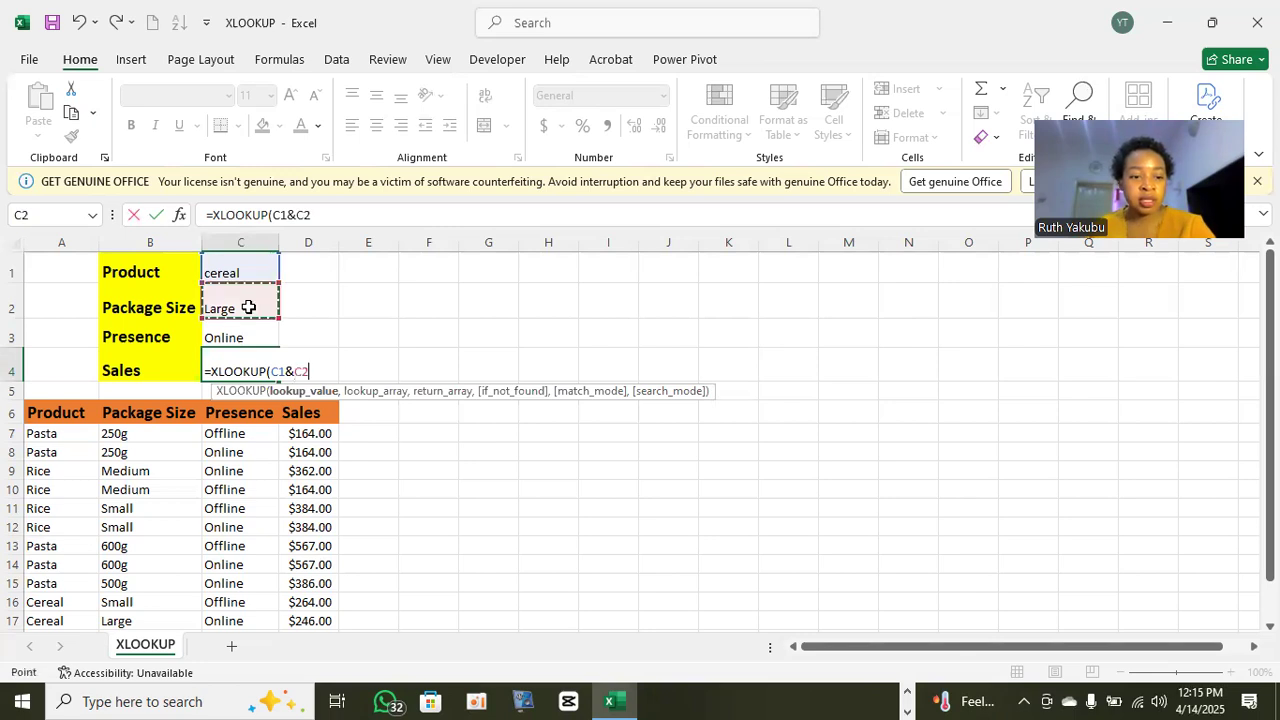
text(&)
click(246, 331)
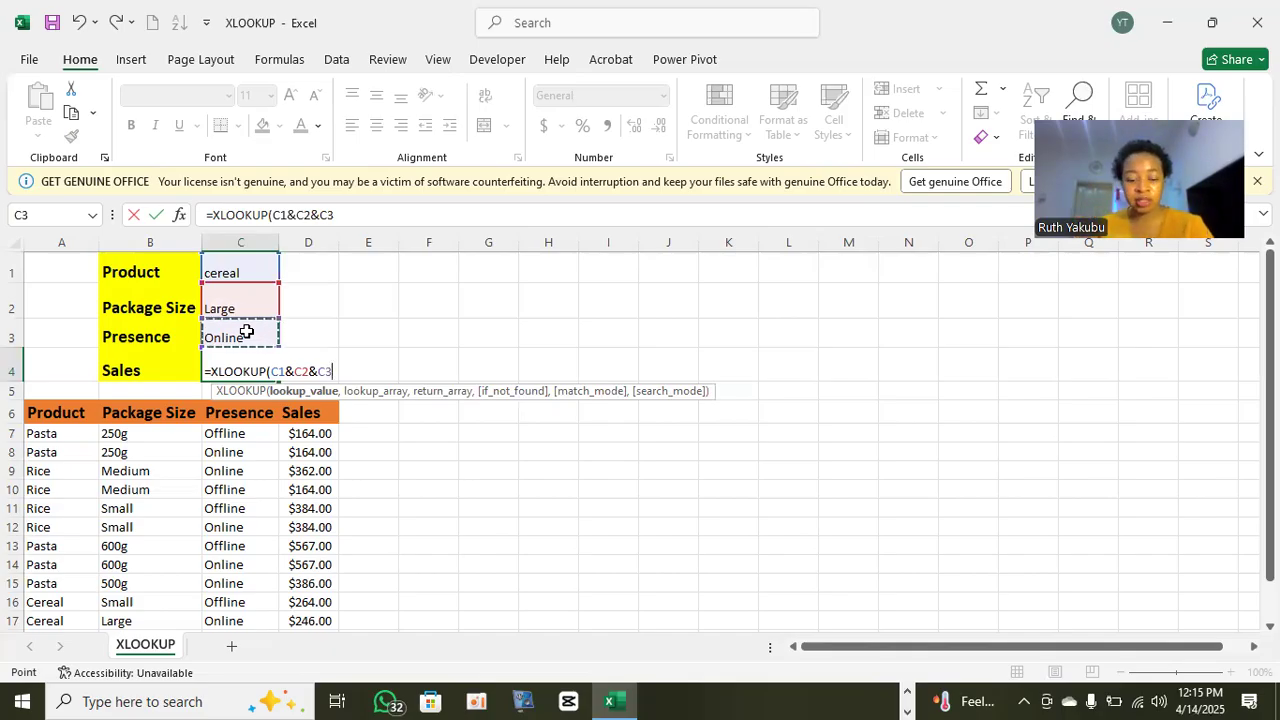
- Add A7:A17&B7:B17&C7:C17 as the combined lookup array of the XLOOKUP formula
text(,)
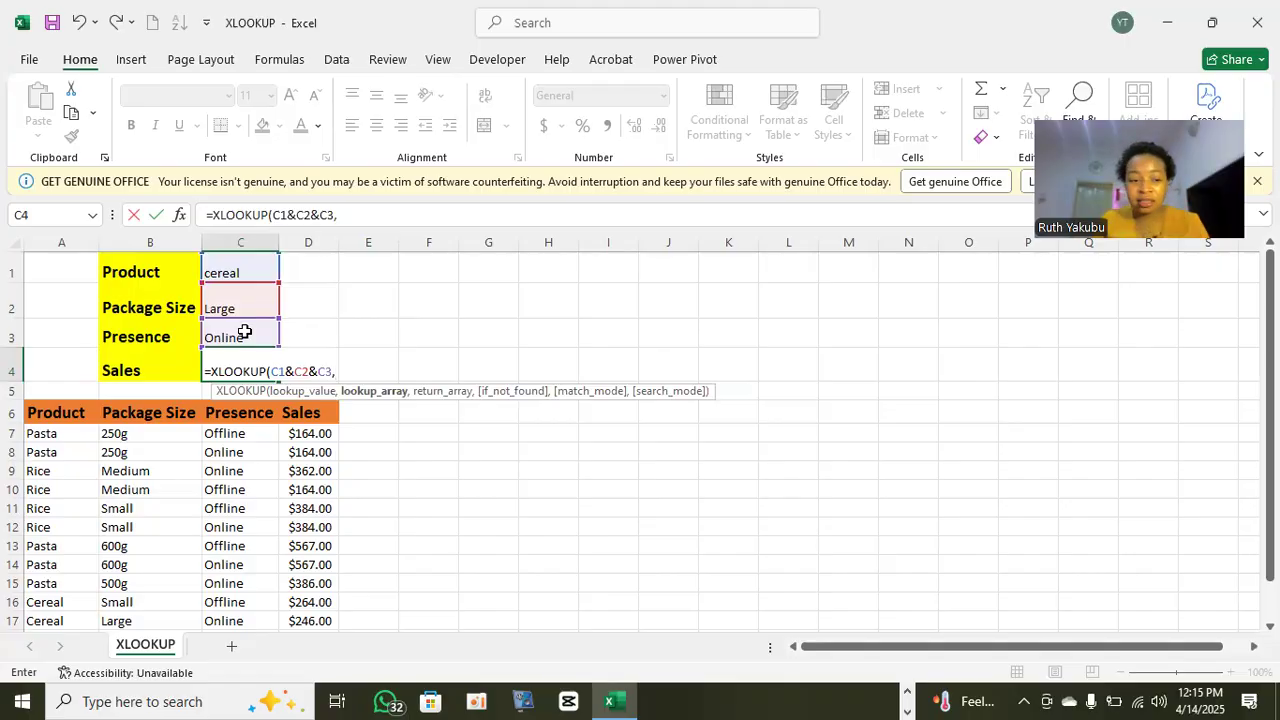
click(62, 433)
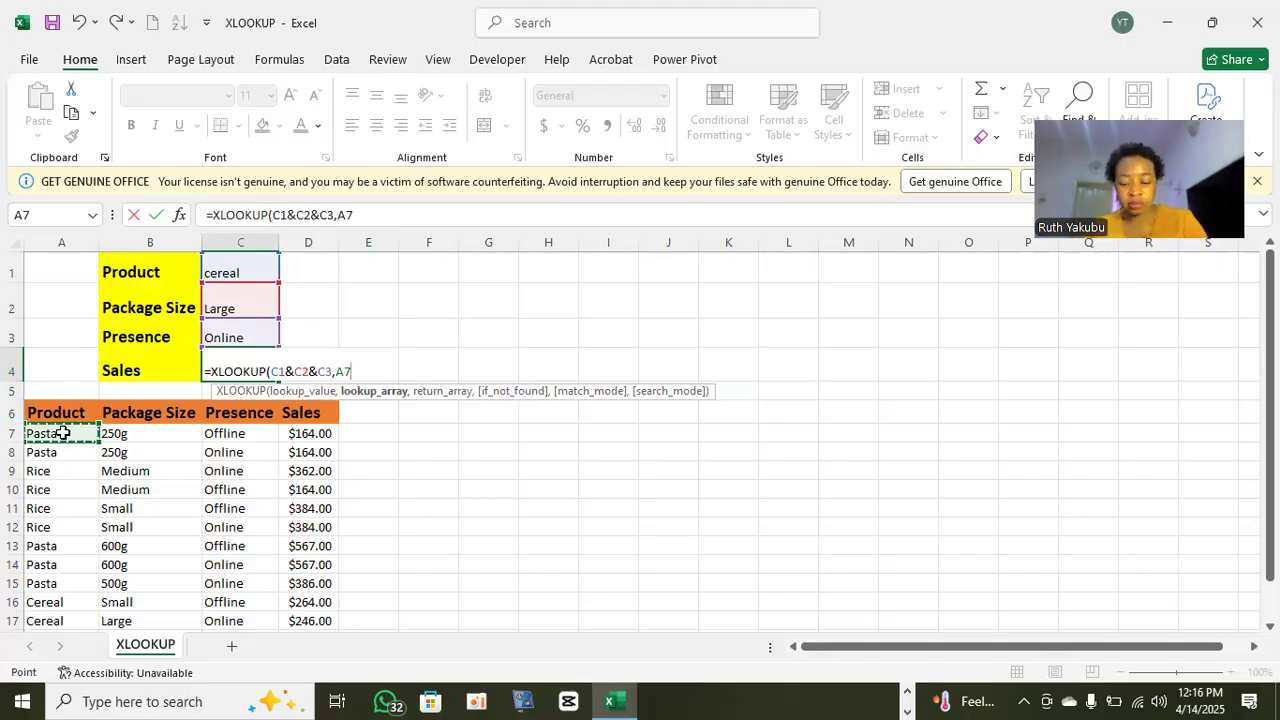
key(ctrl+shift+Down)
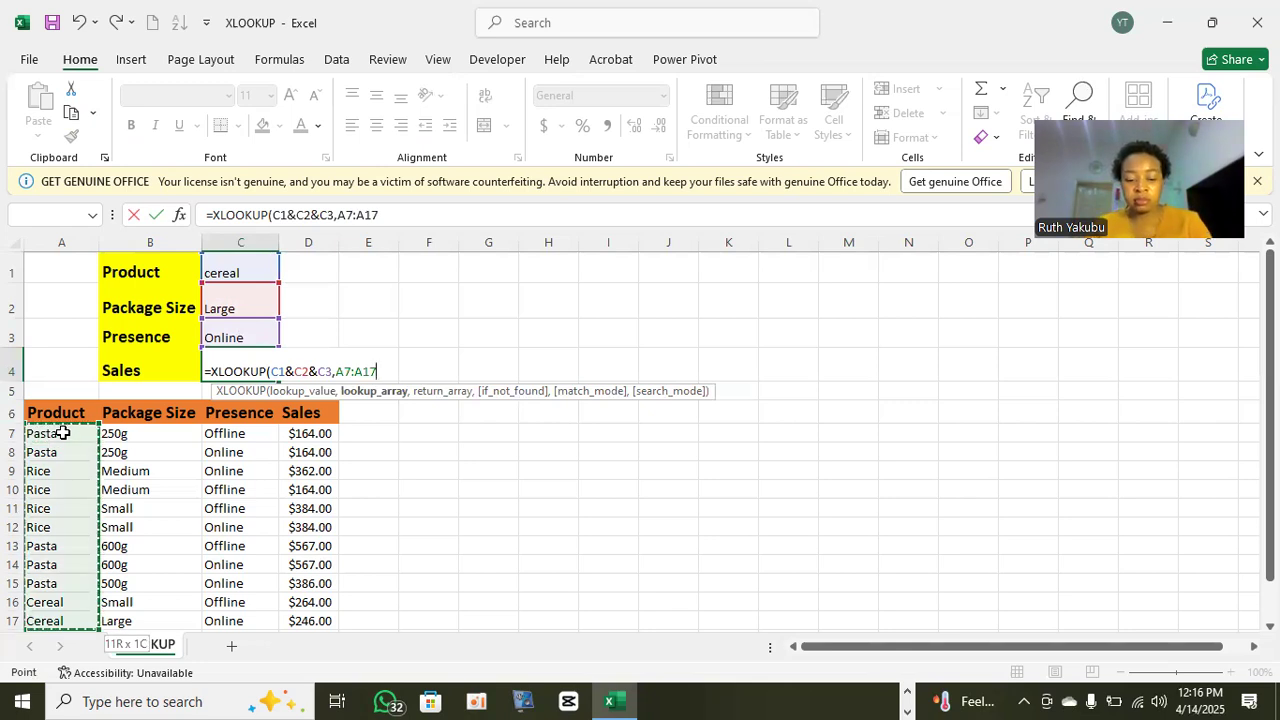
text(&)
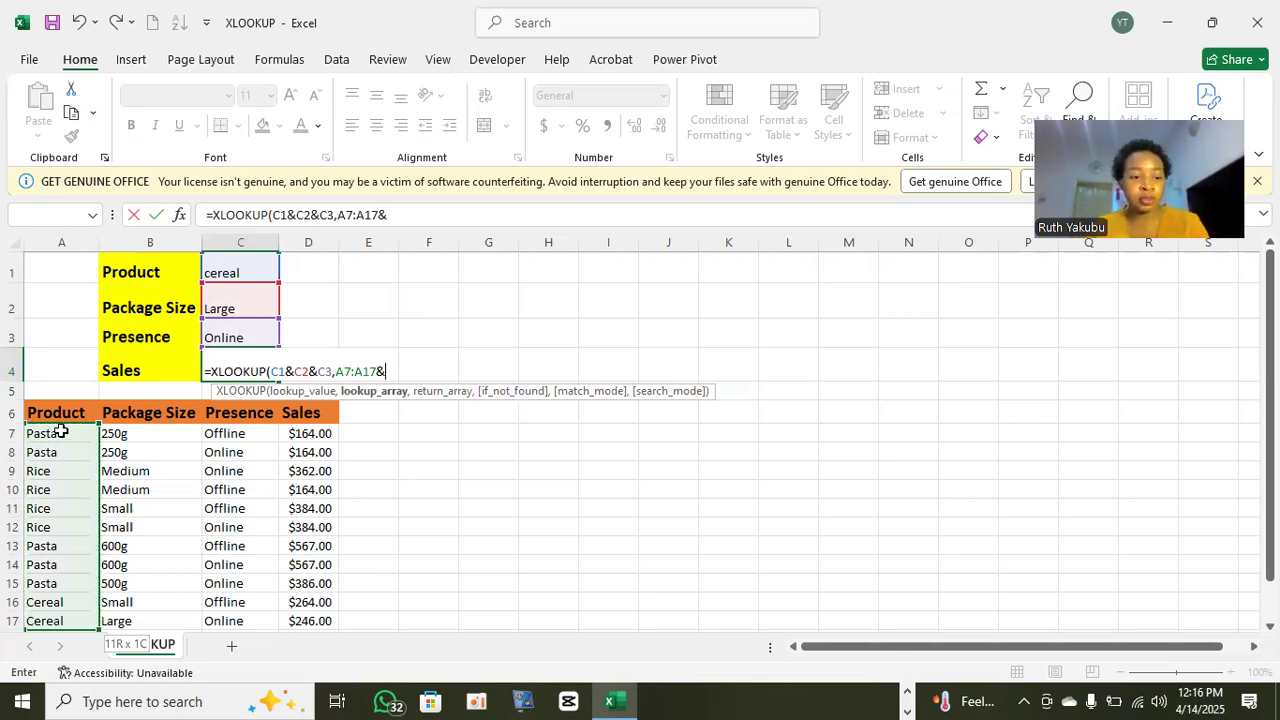
click(132, 436)
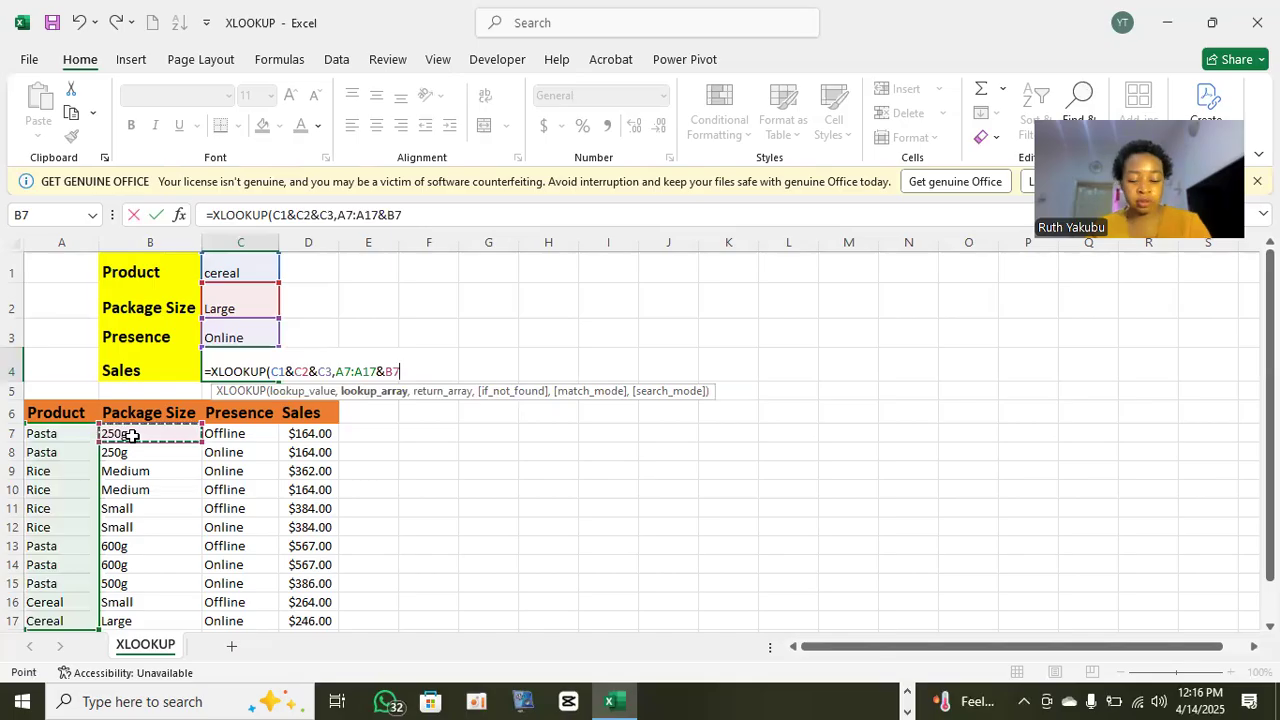
key(ctrl+shift+Down)
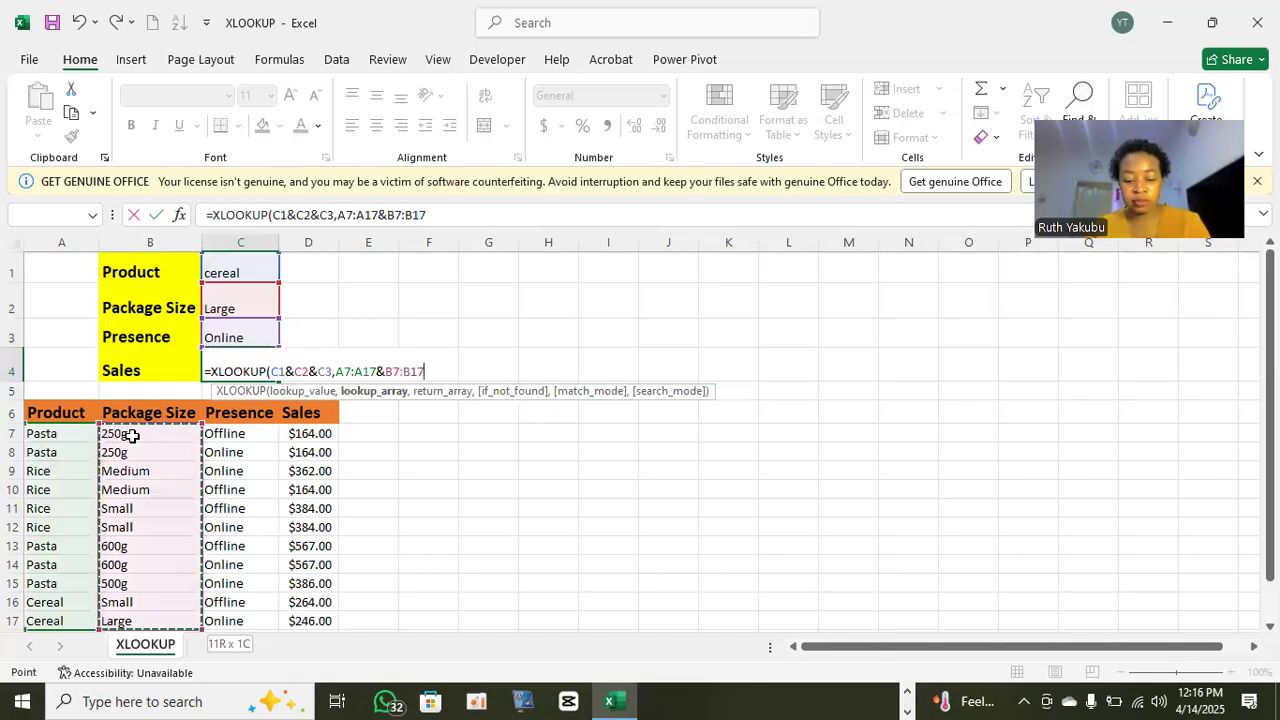
text(&)
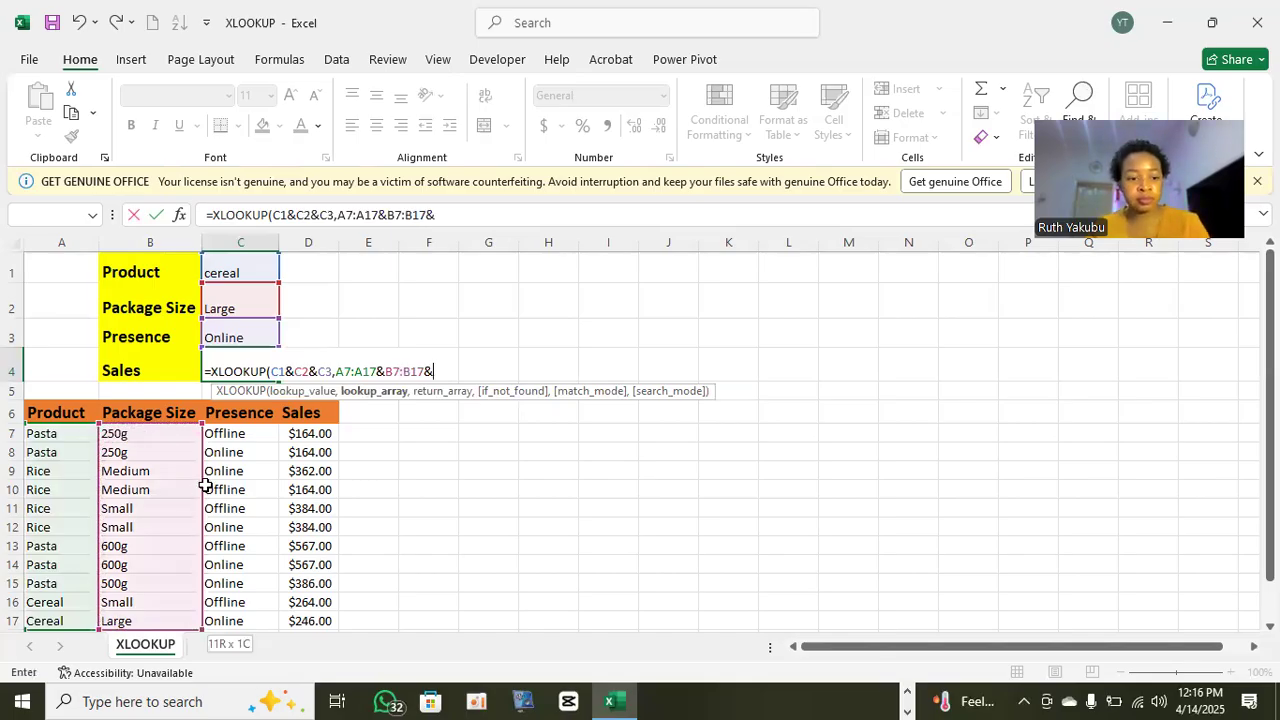
click(239, 434)
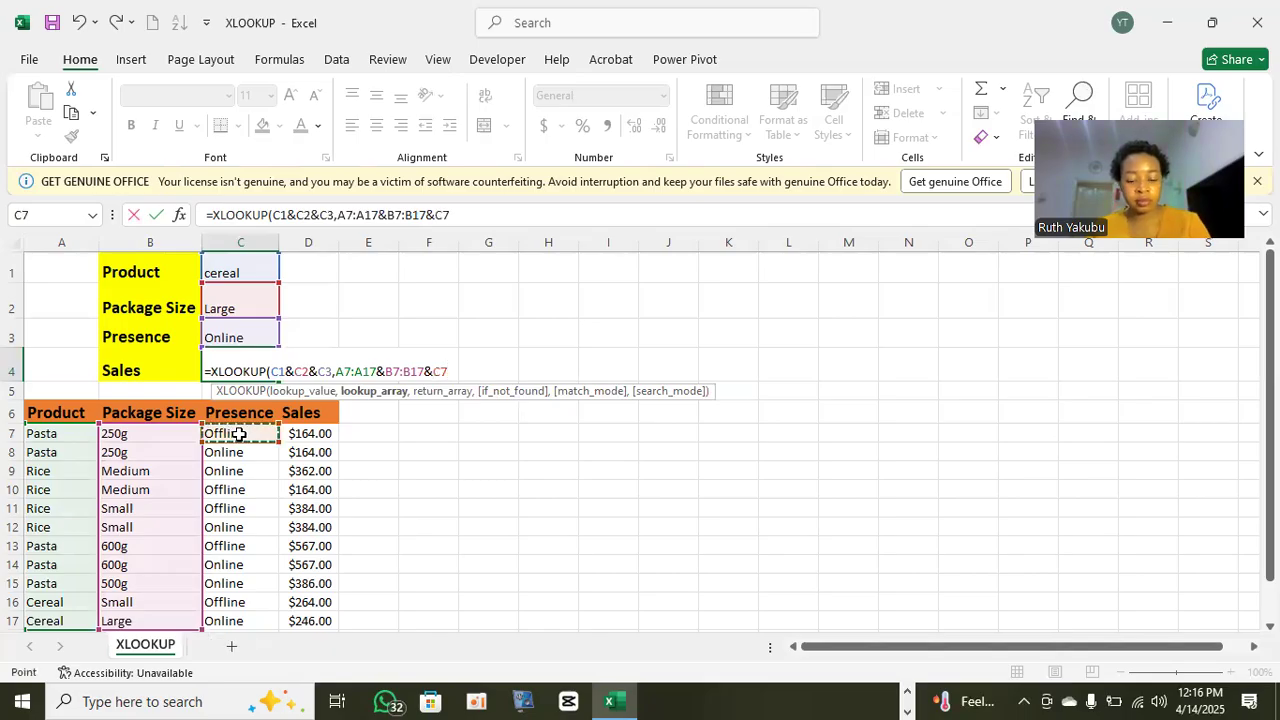
key(ctrl+shift+Down)
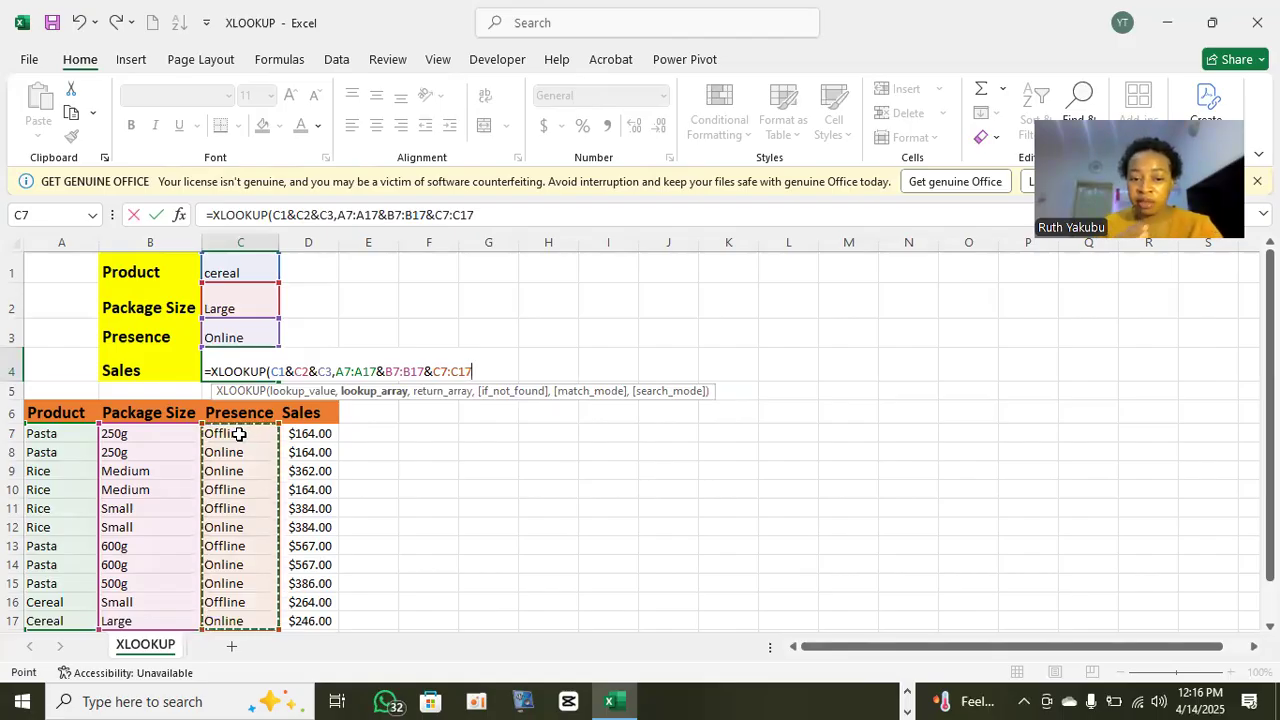
- Add the Sales column range D7:D17 as the return array and complete the XLOOKUP formula in C4
text(,)
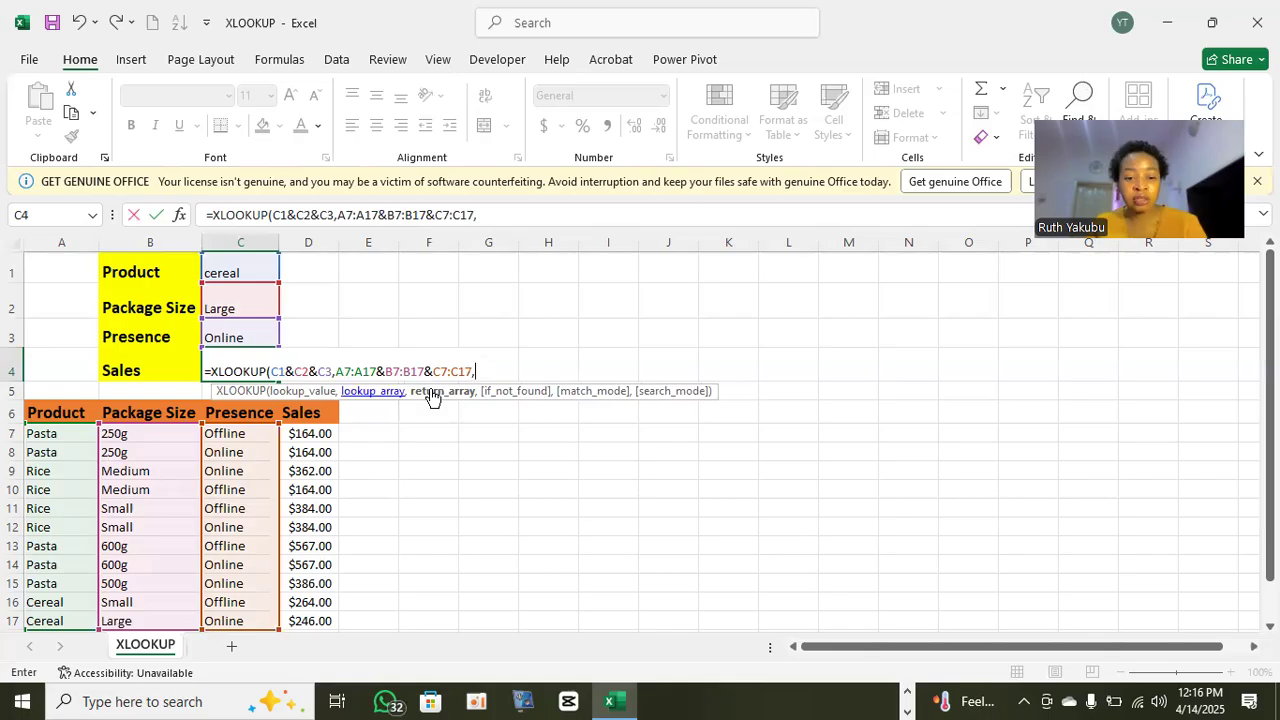
click(310, 433)
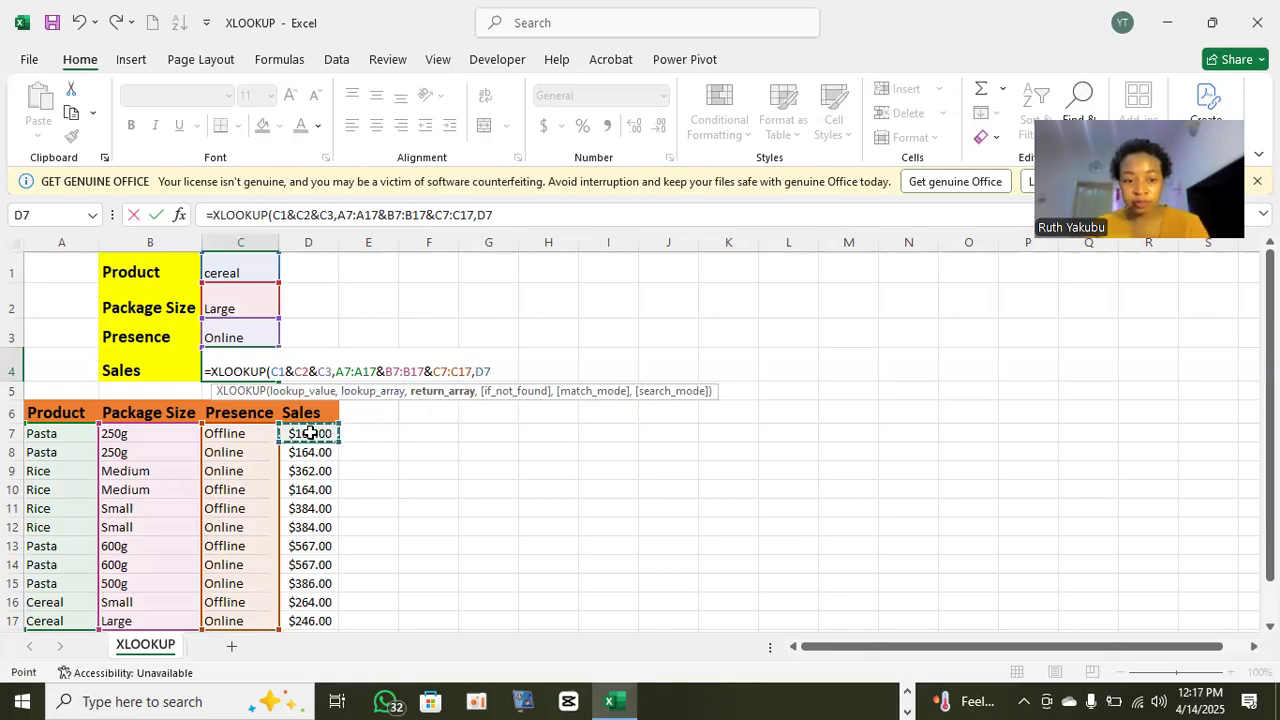
key(ctrl+shift+Down)
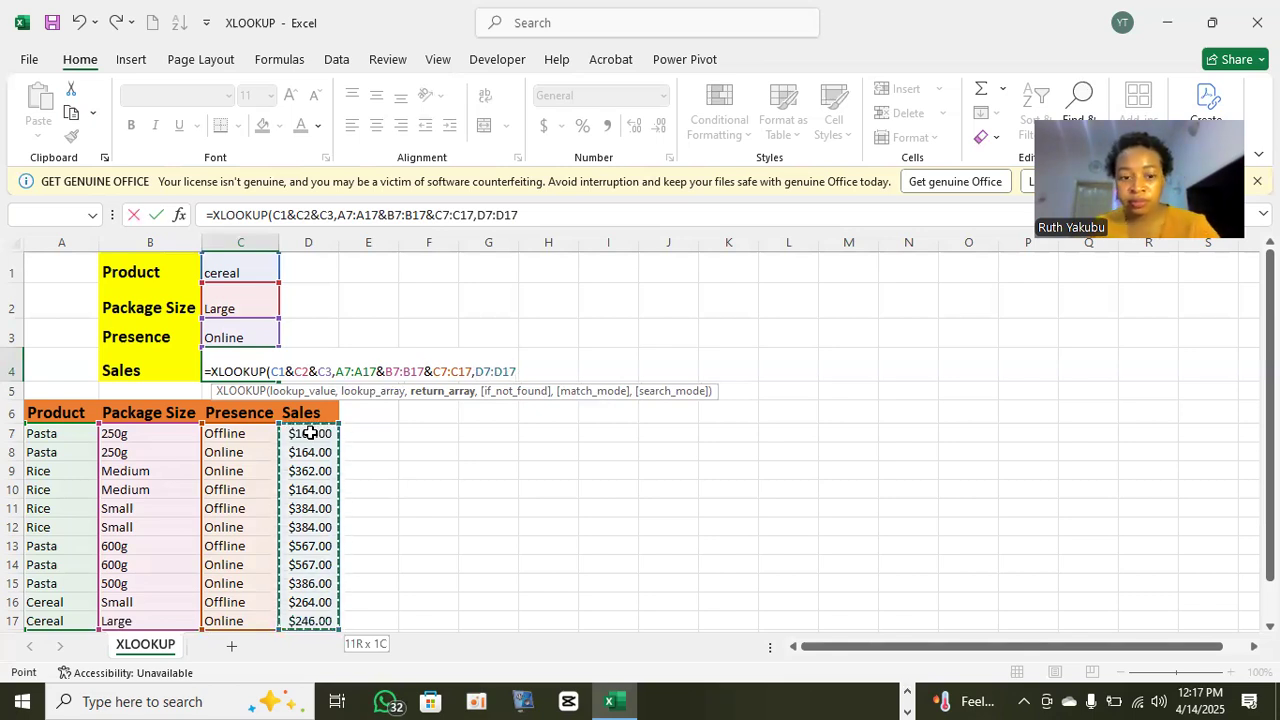
text())
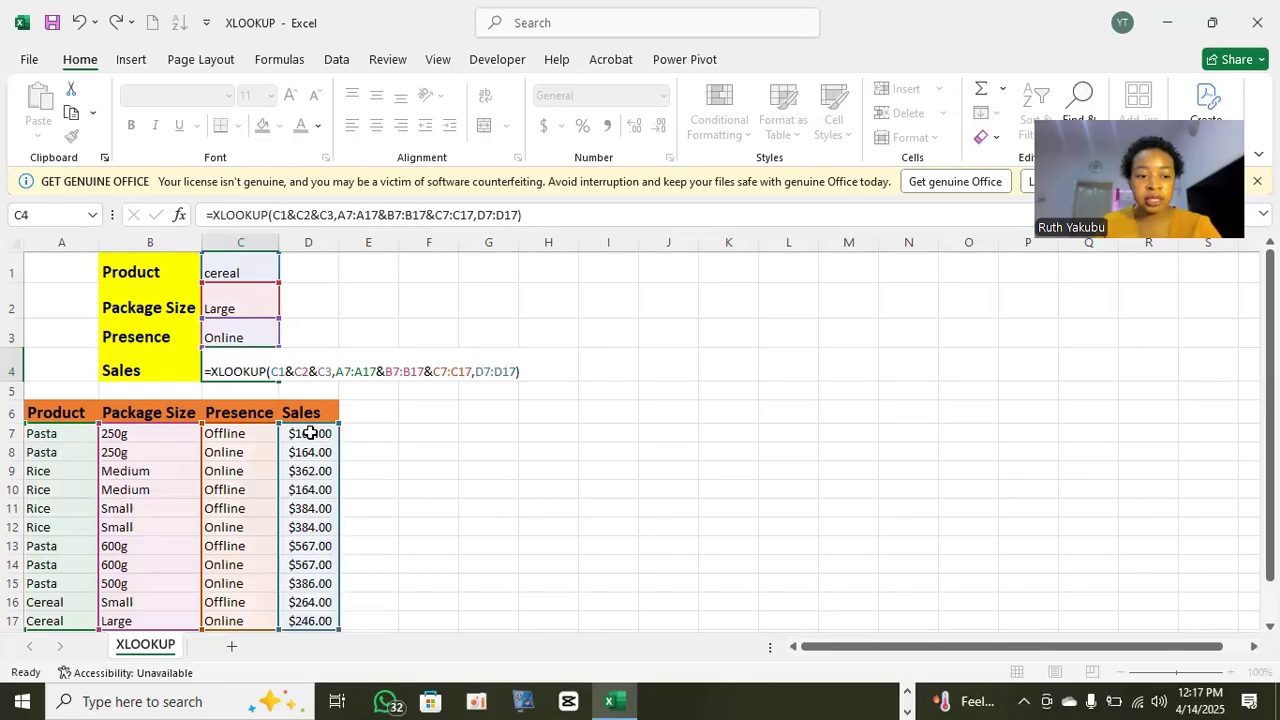
key(Return)
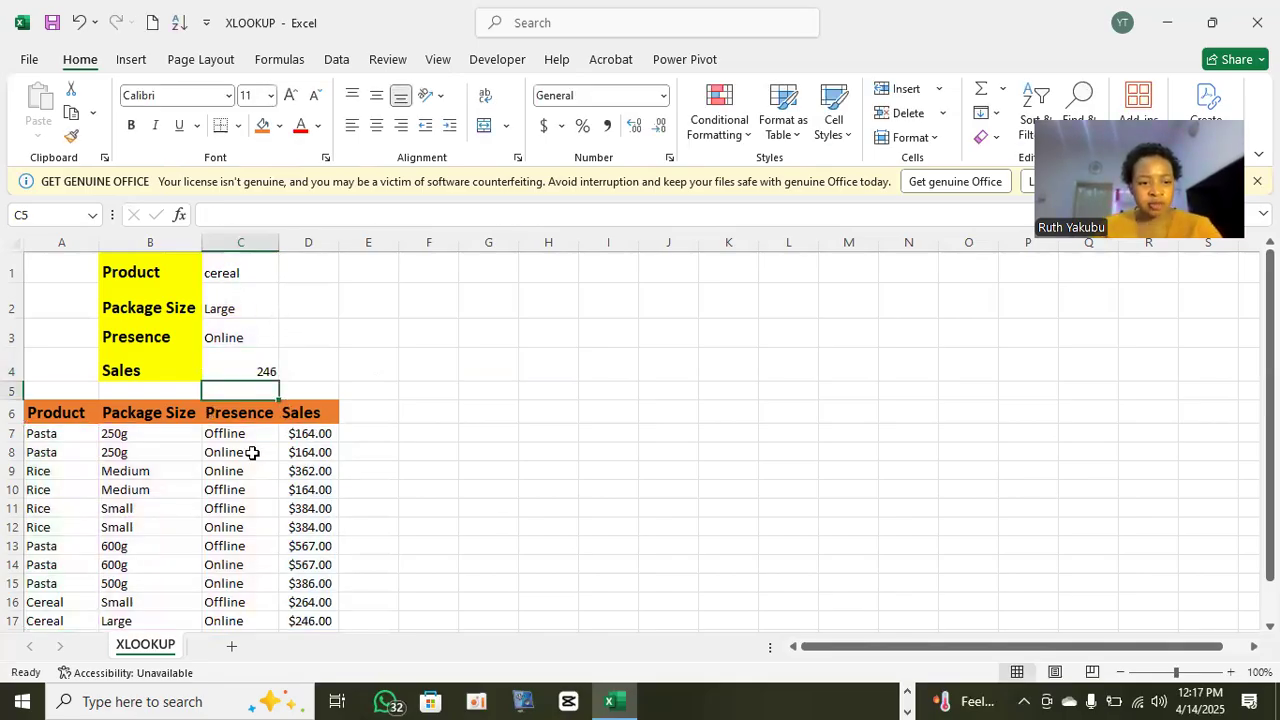
scroll(230, 360, down, 1)
scroll(266, 340, up, 1)
click(265, 364)
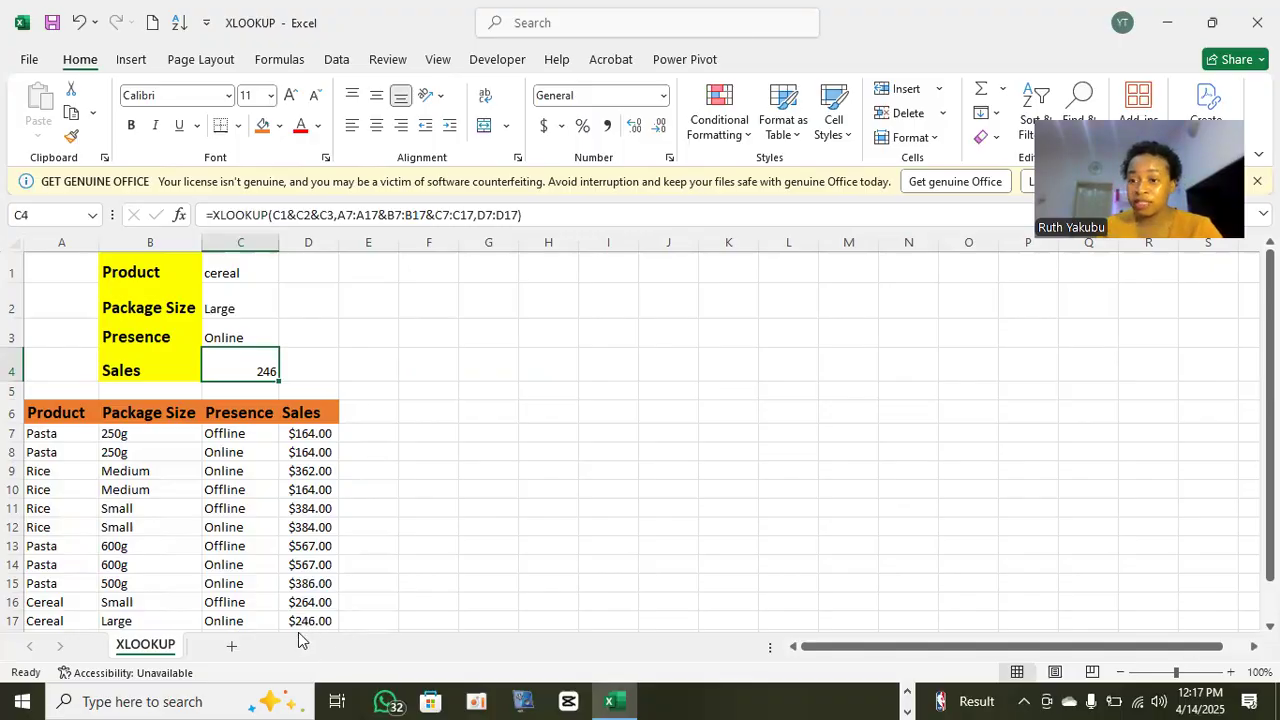
- Change the Package Size criterion in C2 to small
double_click(249, 306)
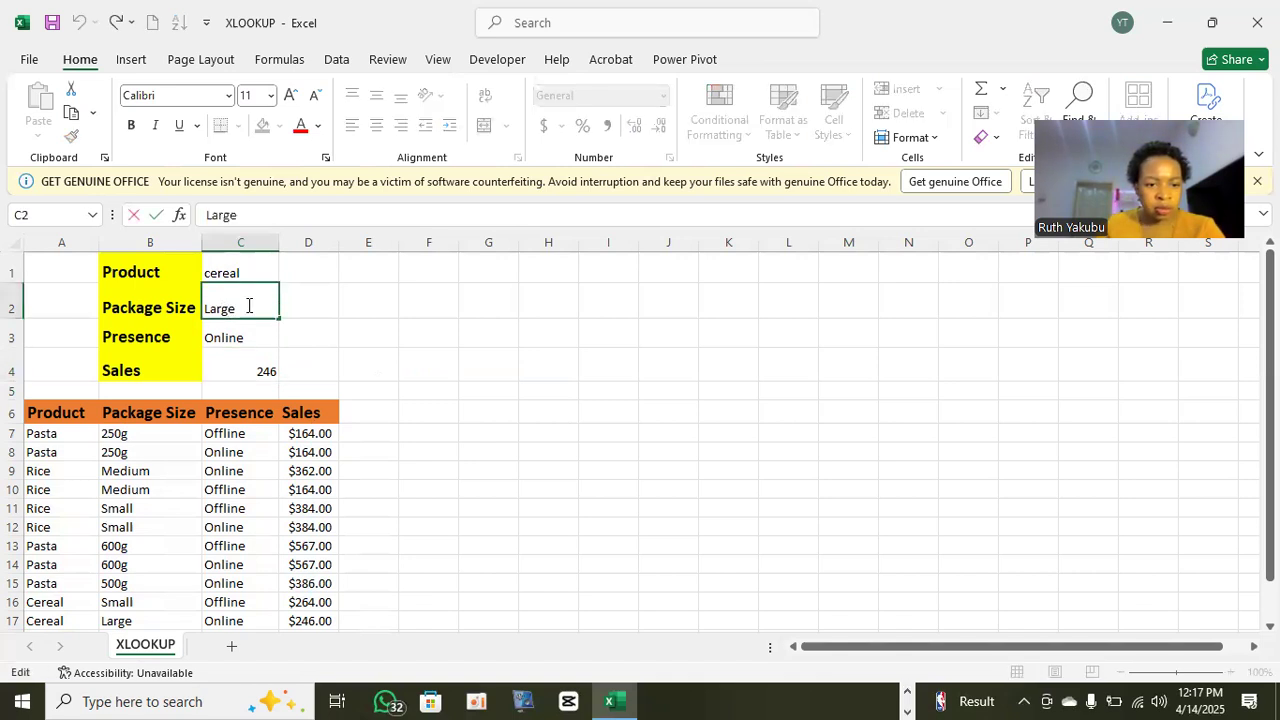
key(BackSpace)
key(BackSpace)
key(BackSpace)
key(BackSpace)
key(BackSpace)
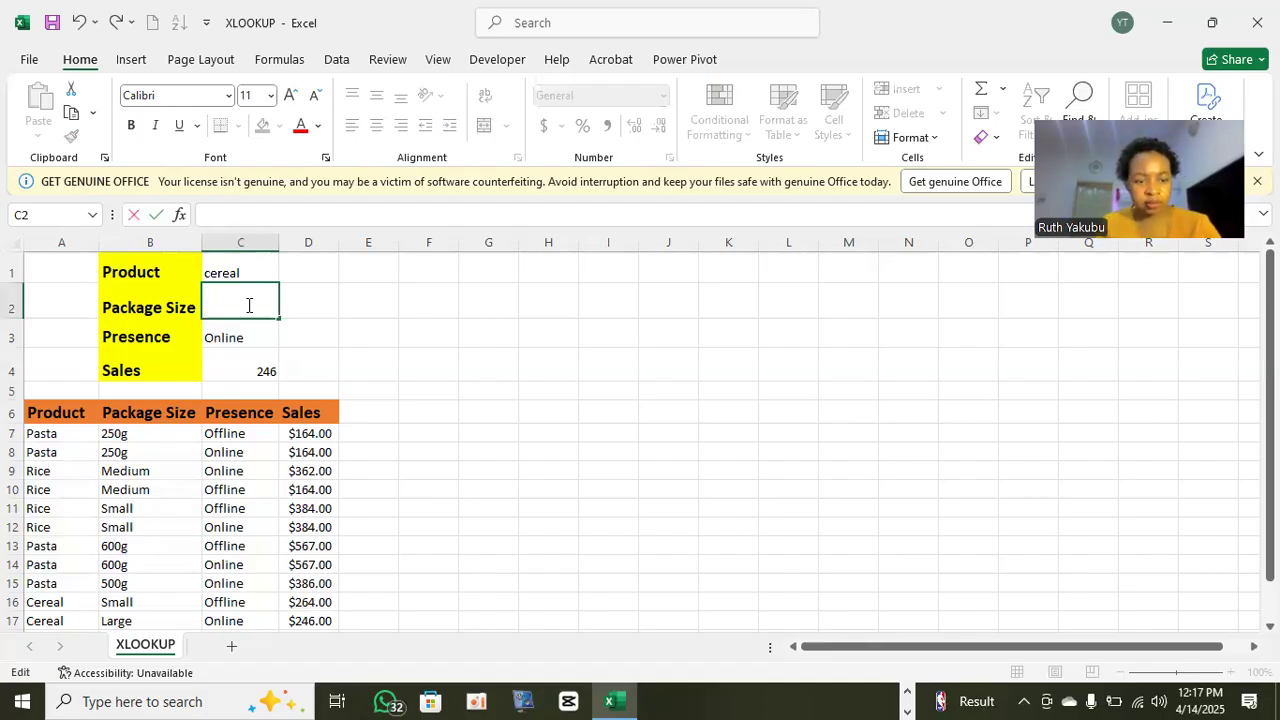
text(small)
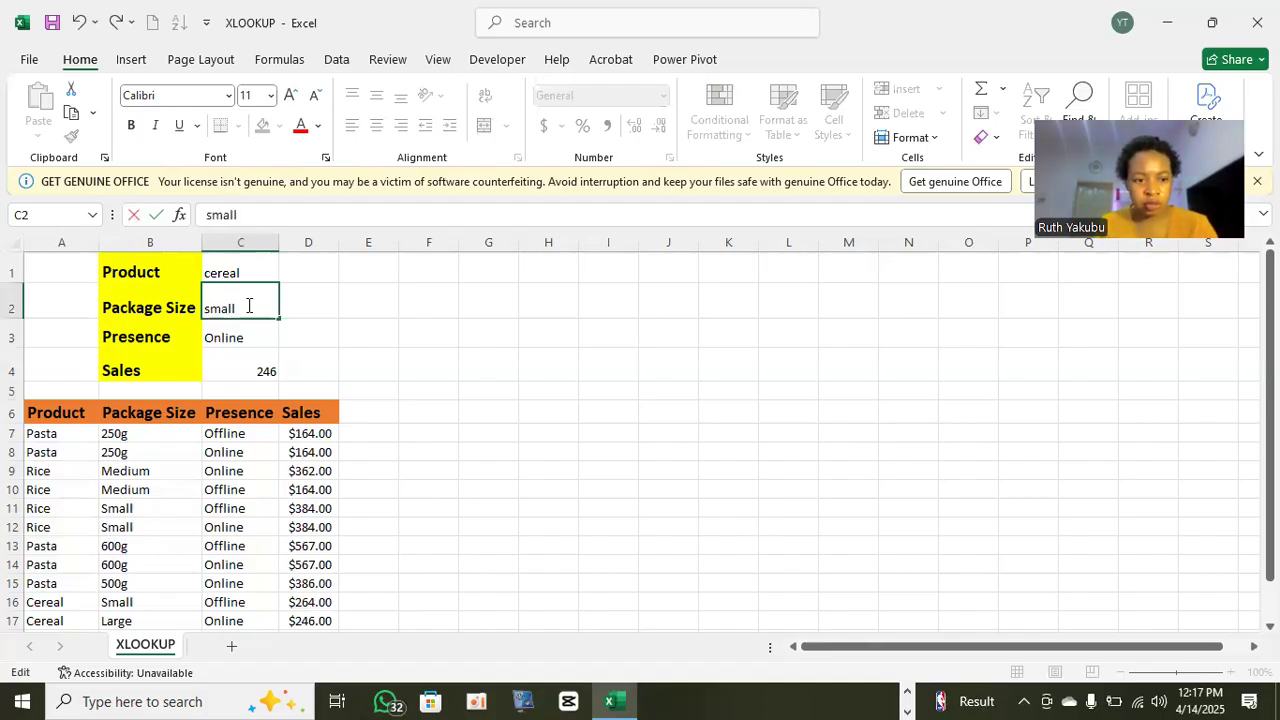
key(Home)
key(Return)
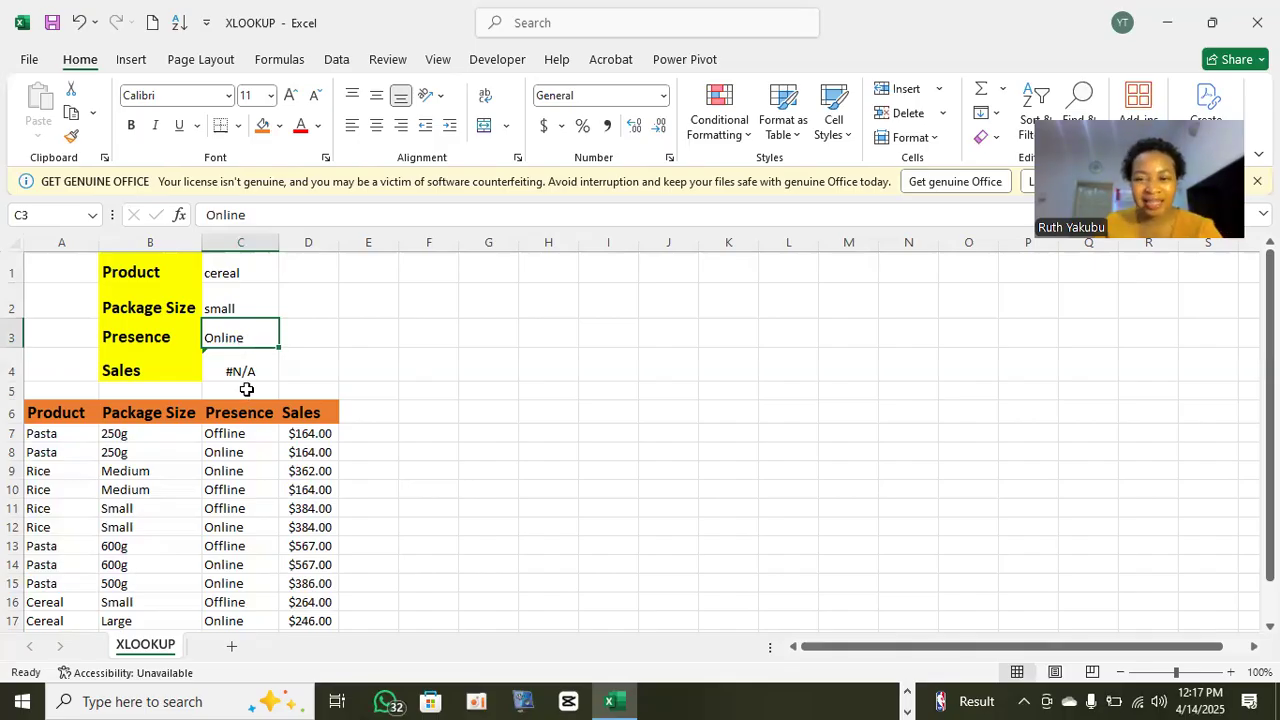
- Change the Product criterion in C1 to Rice
double_click(258, 272)
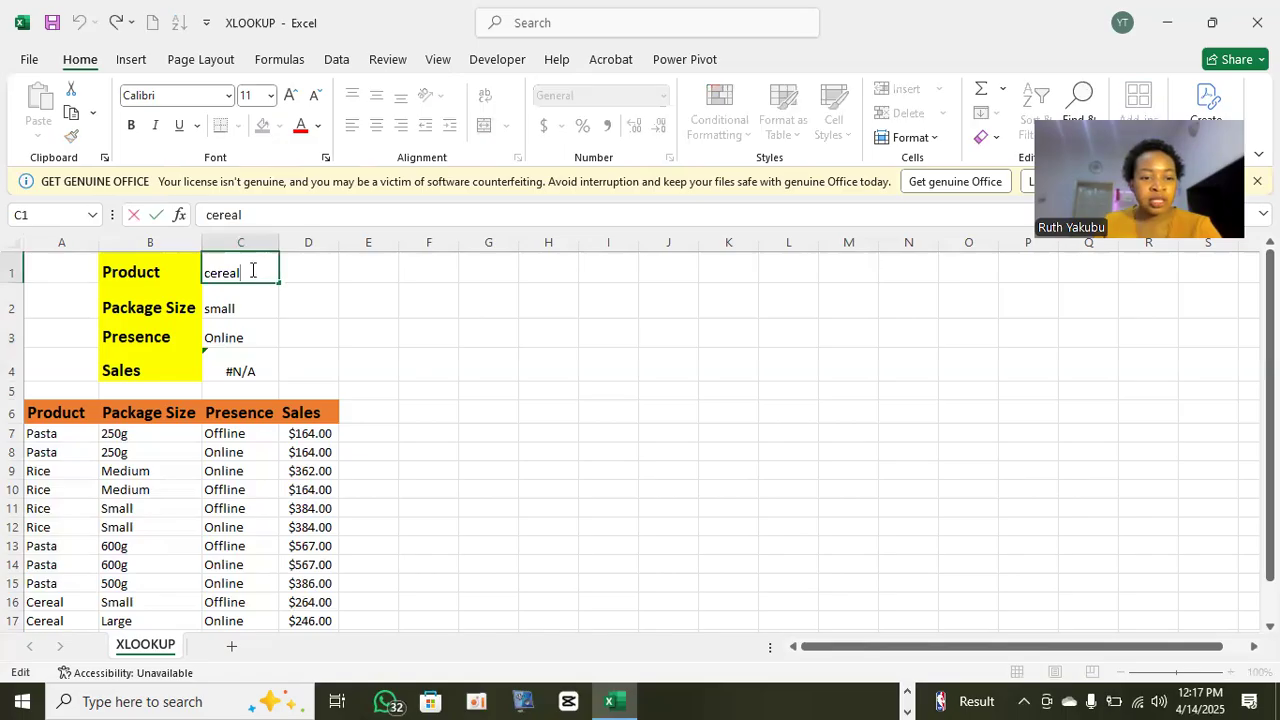
key(BackSpace)
key(BackSpace)
key(BackSpace)
key(BackSpace)
key(BackSpace)
key(BackSpace)
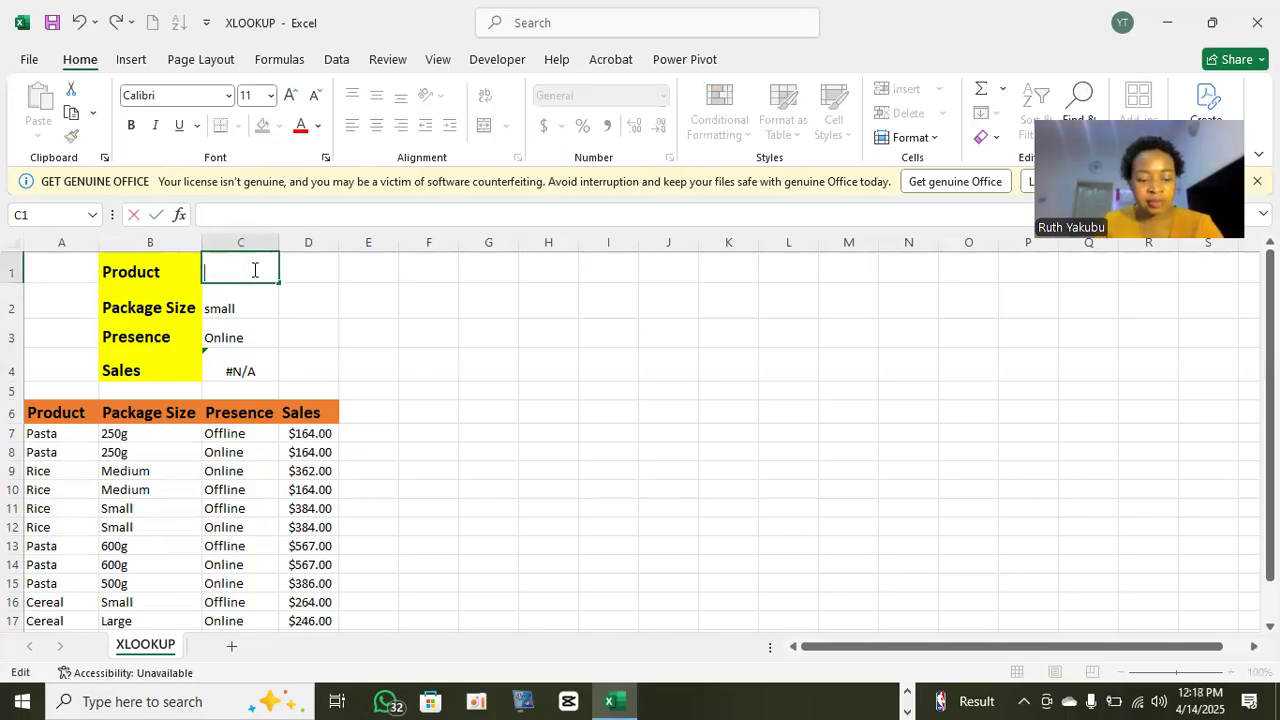
text(Rice)
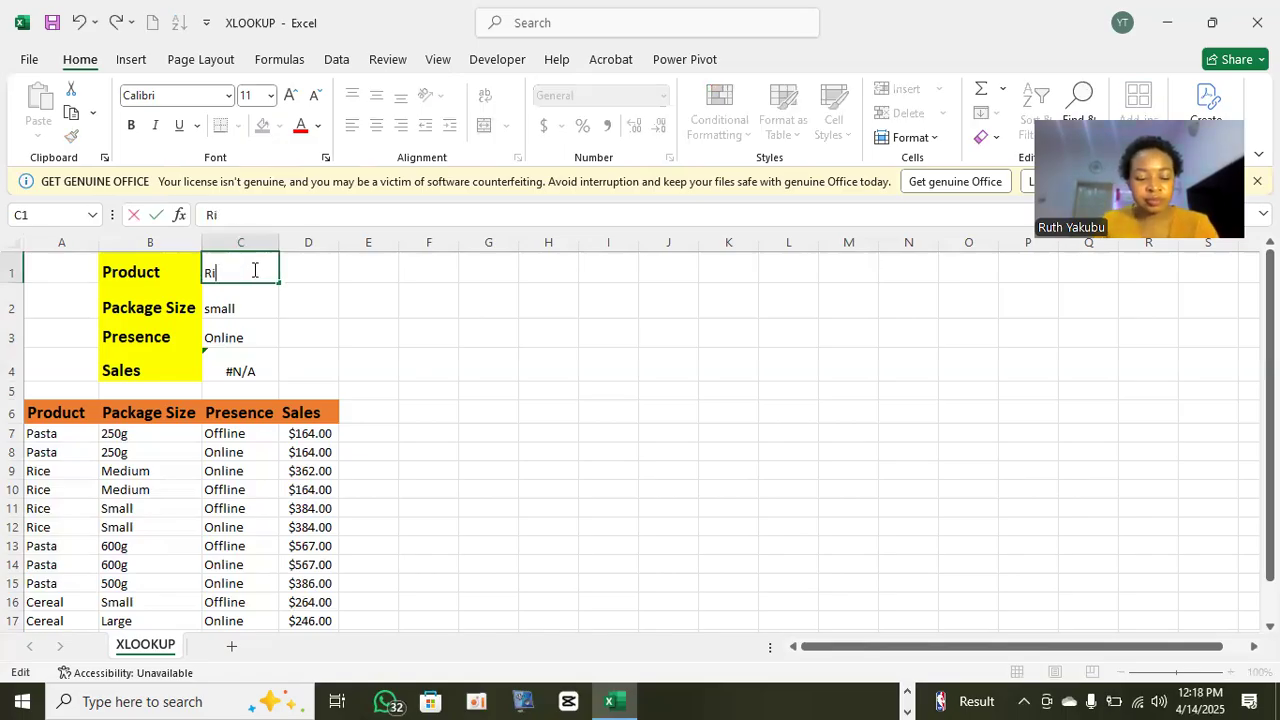
key(Return)
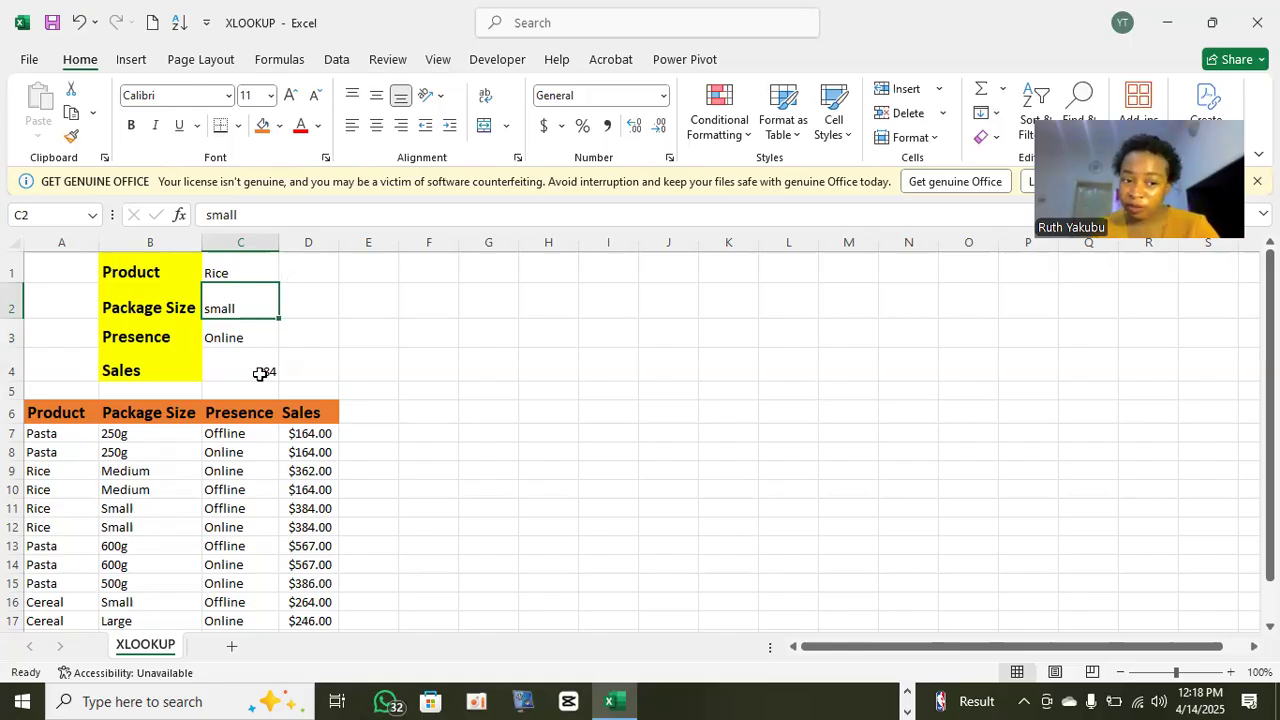
- Change the Package Size criterion in C2 to Medium
double_click(232, 310)
key(BackSpace)
key(BackSpace)
key(BackSpace)
key(BackSpace)
key(BackSpace)
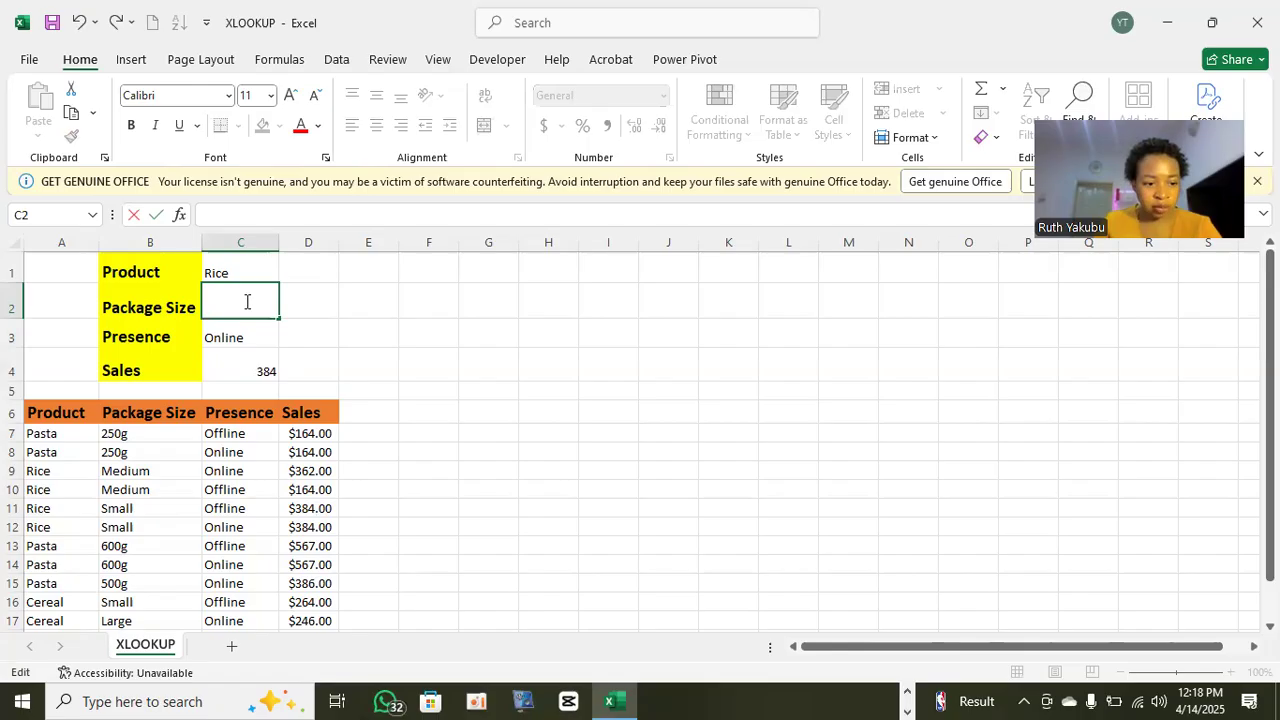
text(Medi)
text(um)
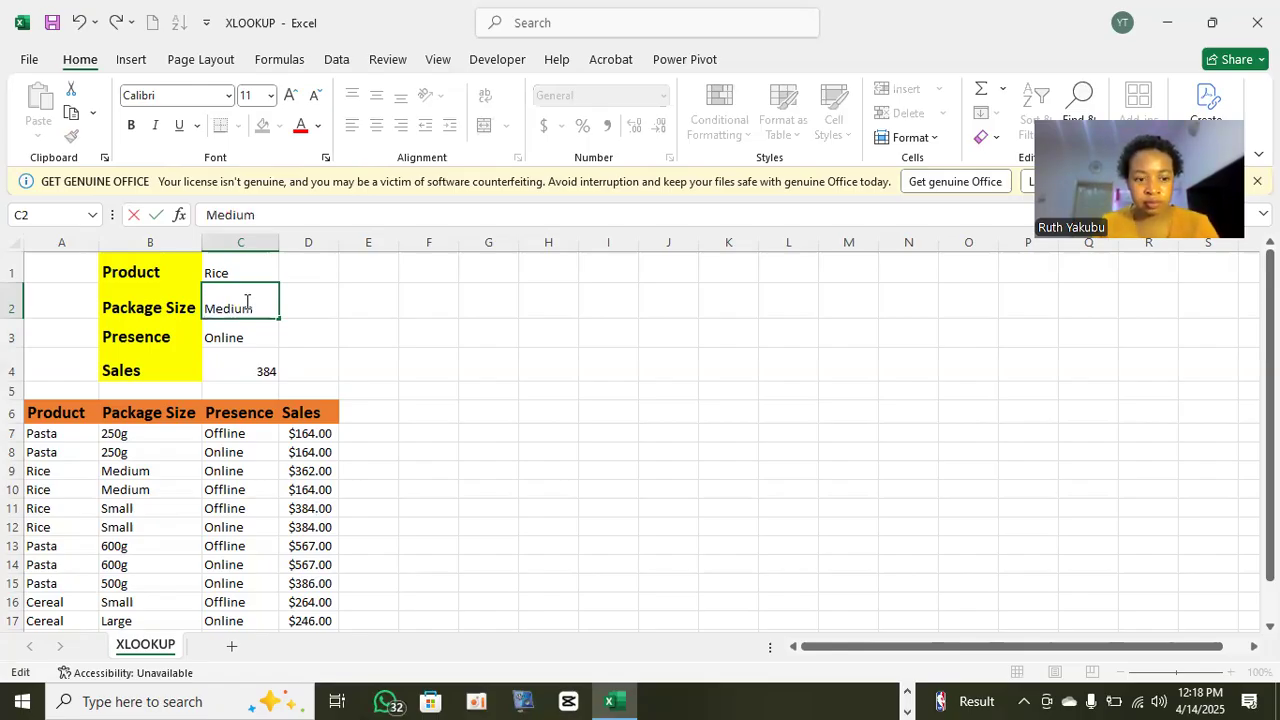
key(Return)
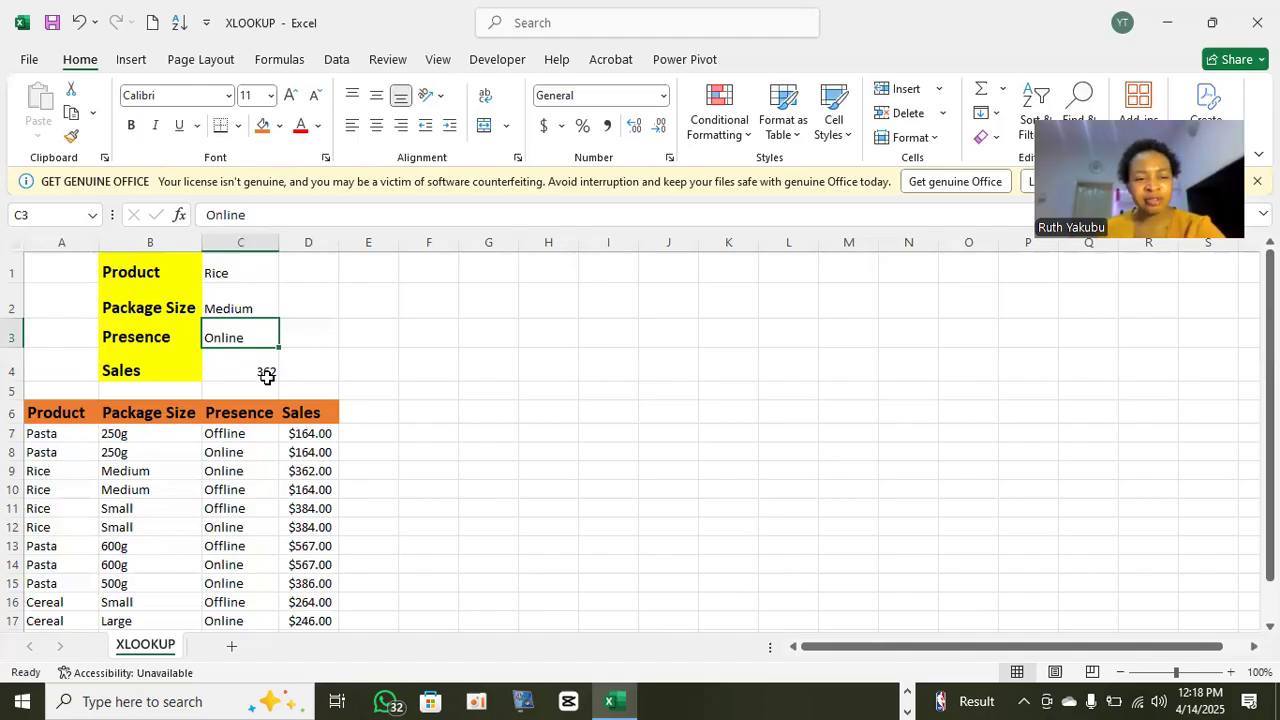
click(254, 308)
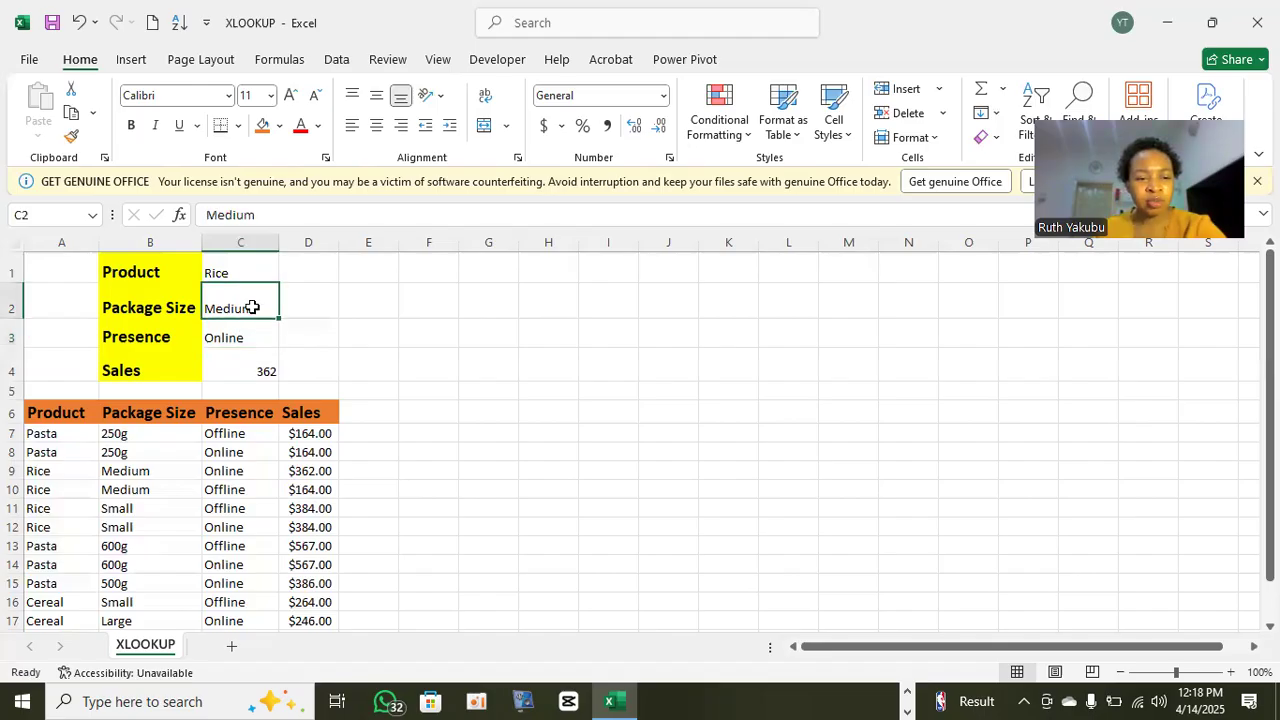
double_click(265, 307)
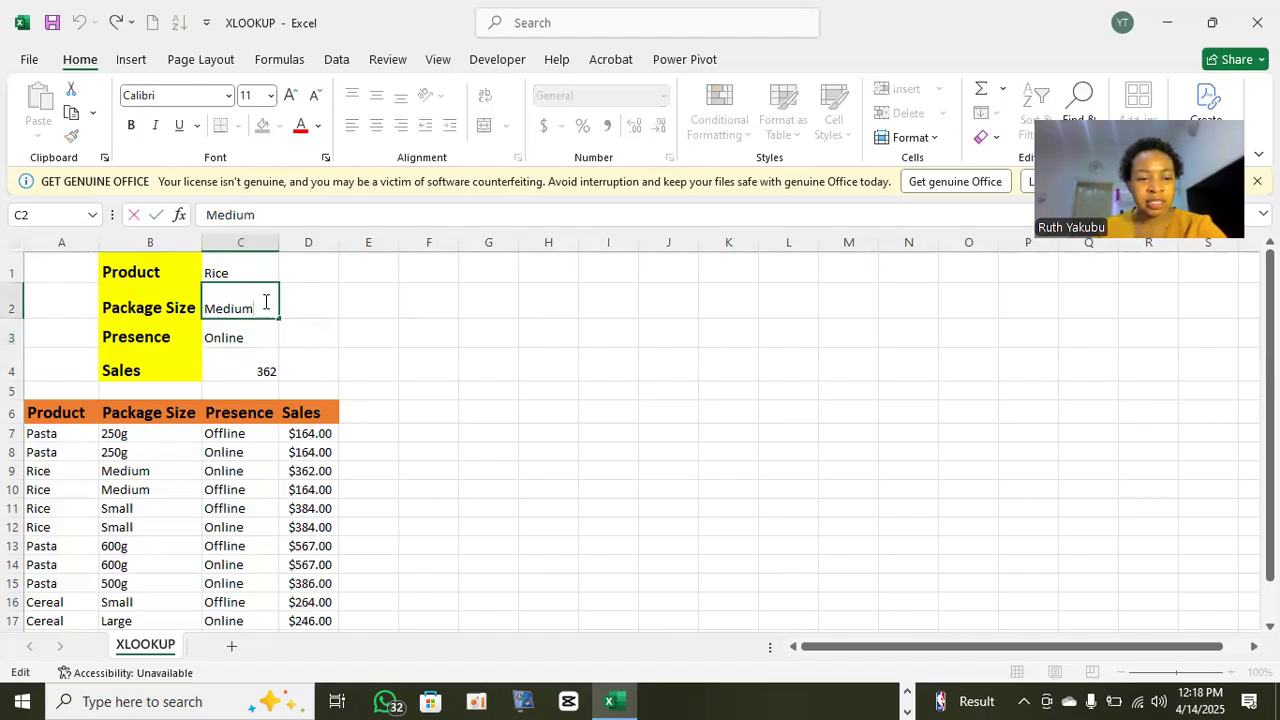
key(Return)
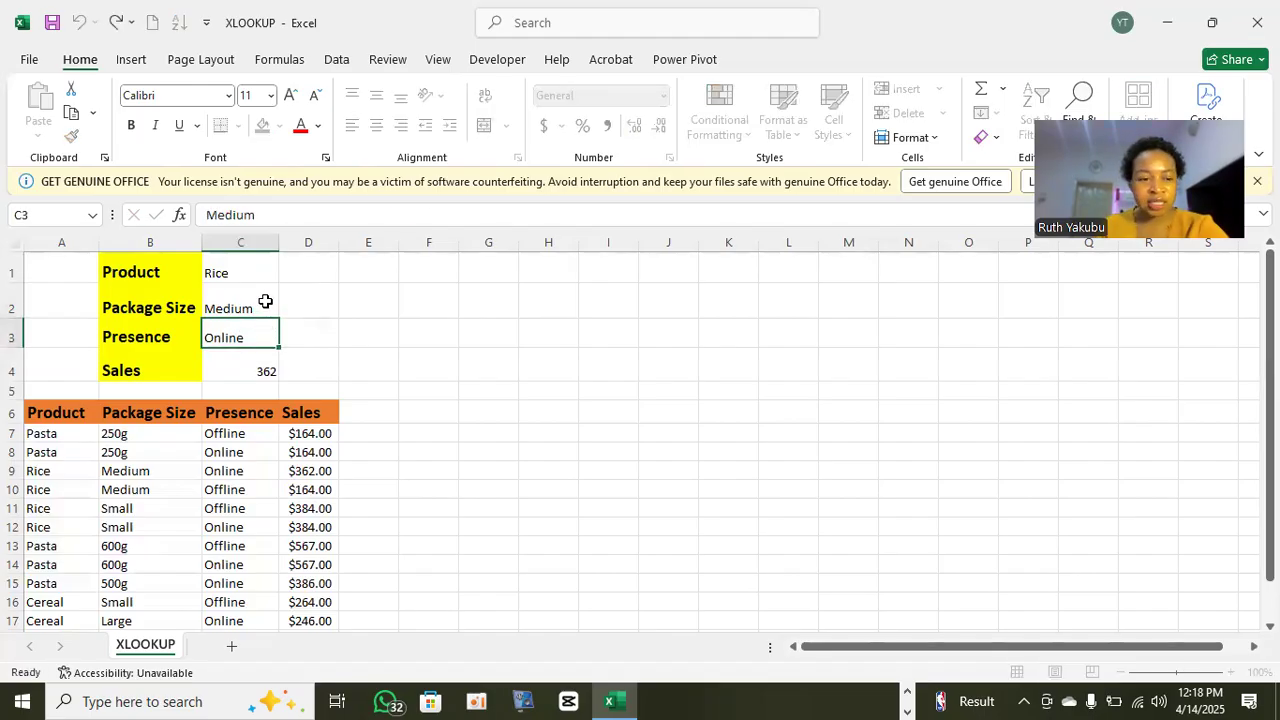
key(Down)
key(Down)
key(Down)
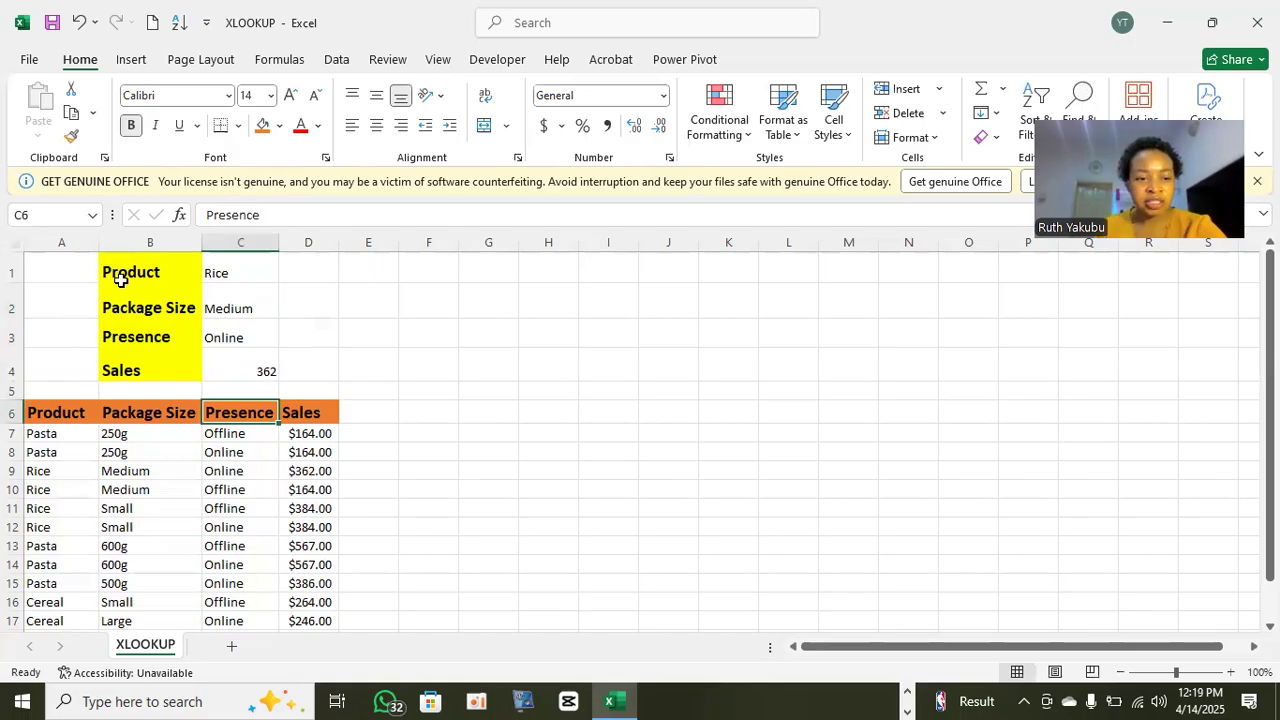
- Replace the Package Size criterion in C2 with small
double_click(262, 300)
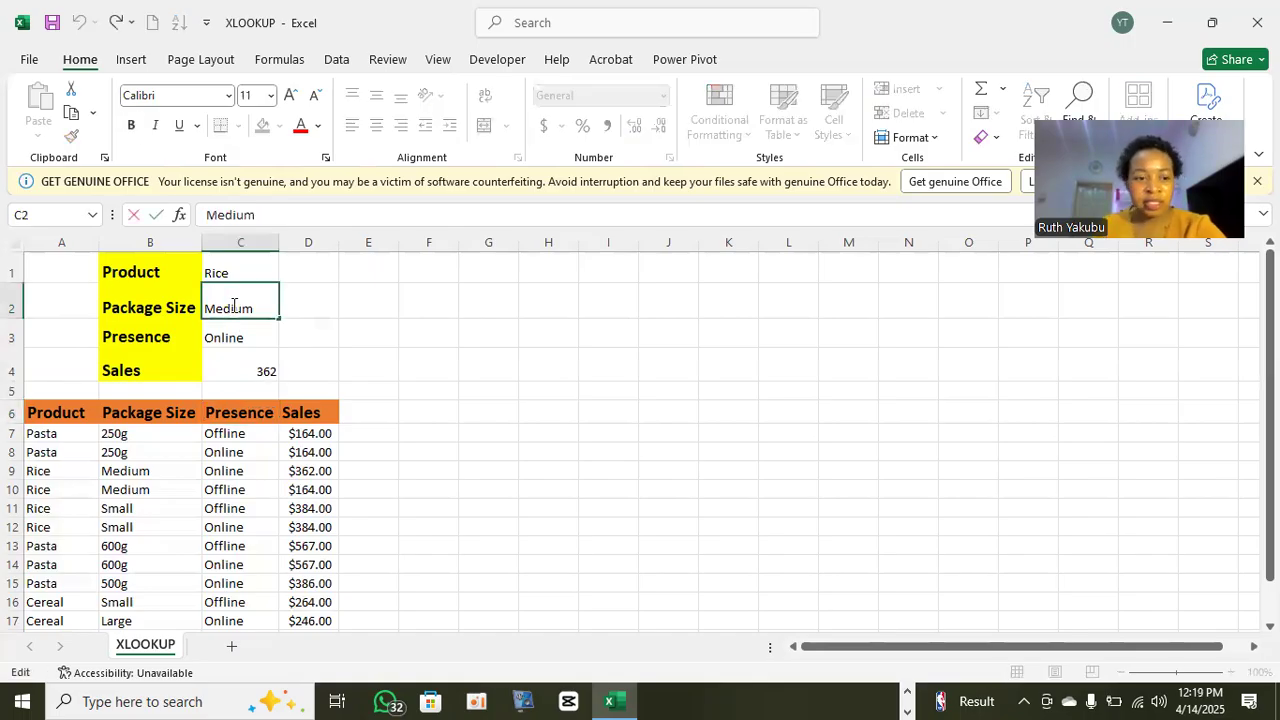
drag(272, 306, 206, 309)
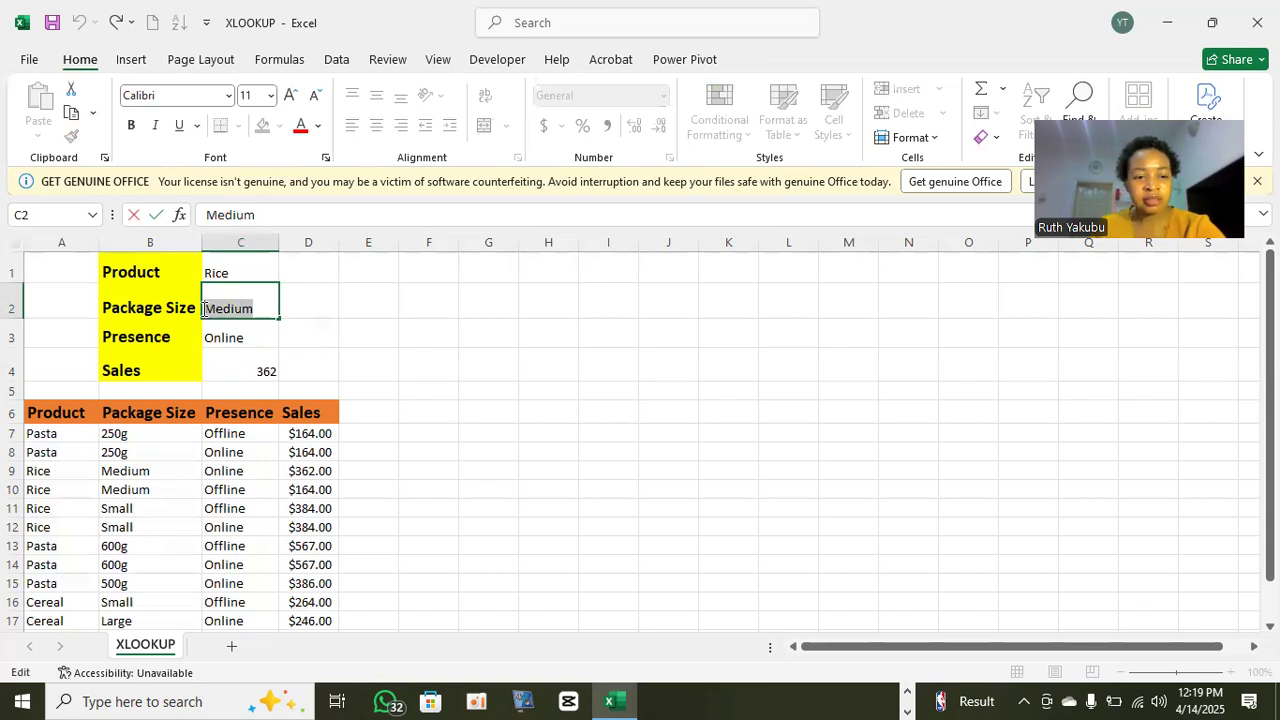
text(small)
key(Return)
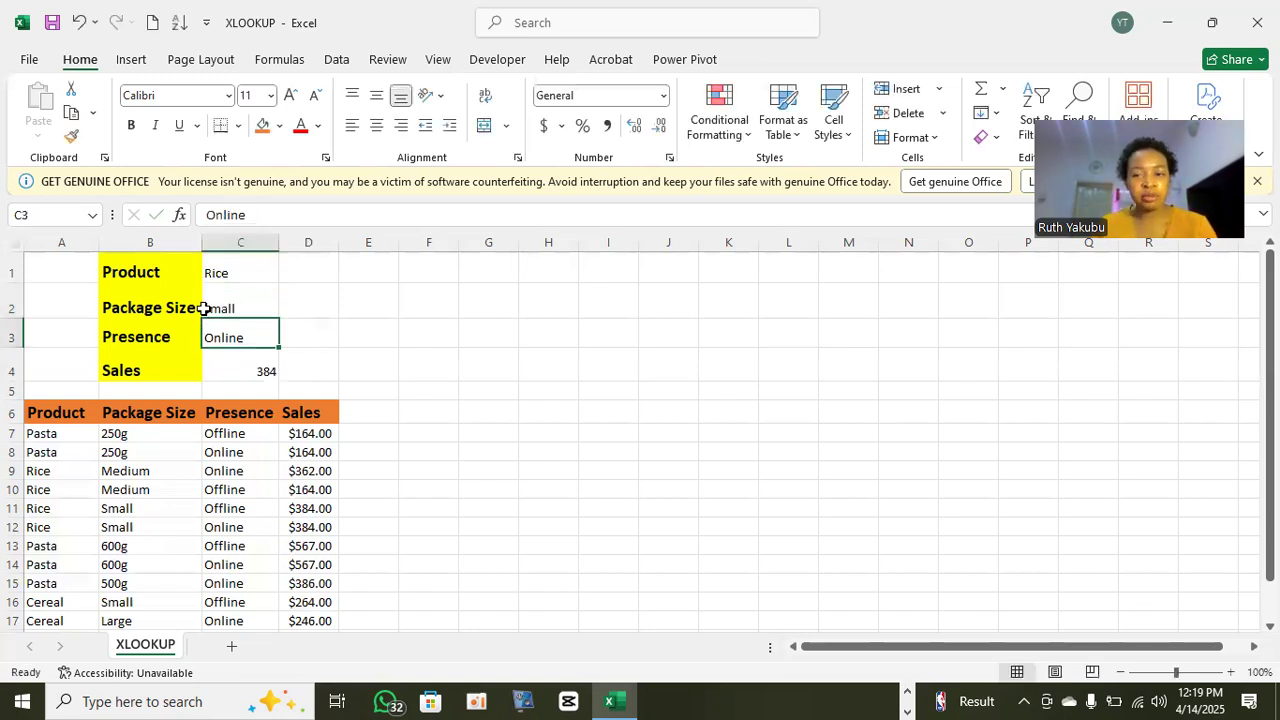